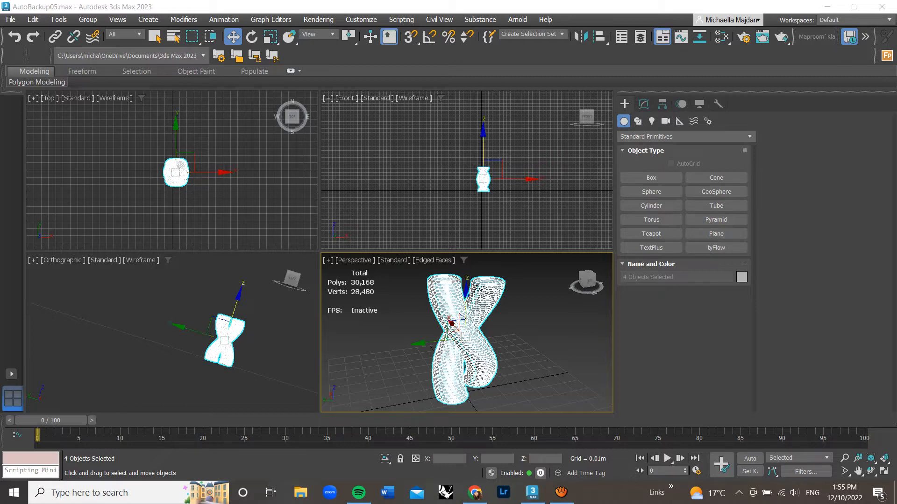
click(11, 20)
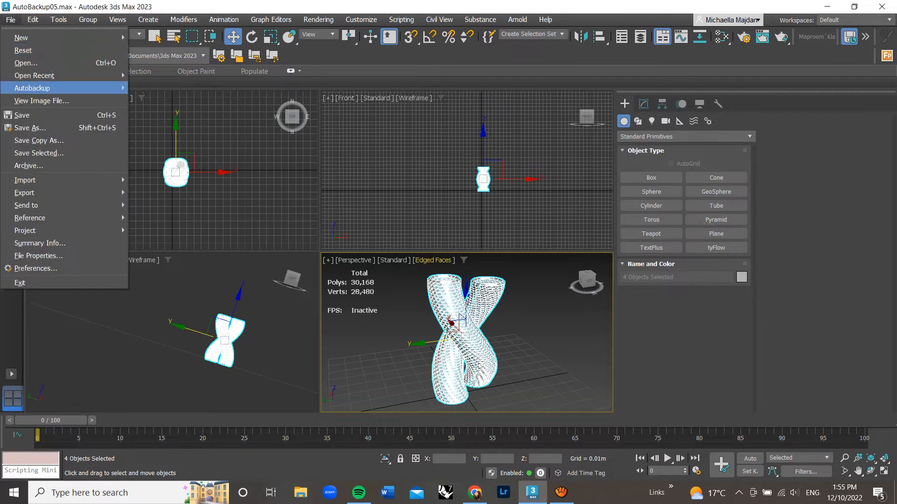
mouse_move(37, 180)
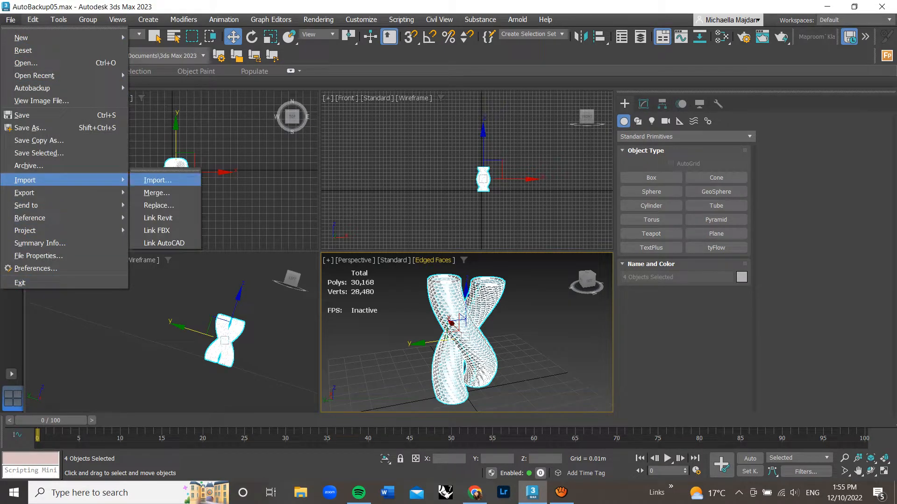
click(157, 181)
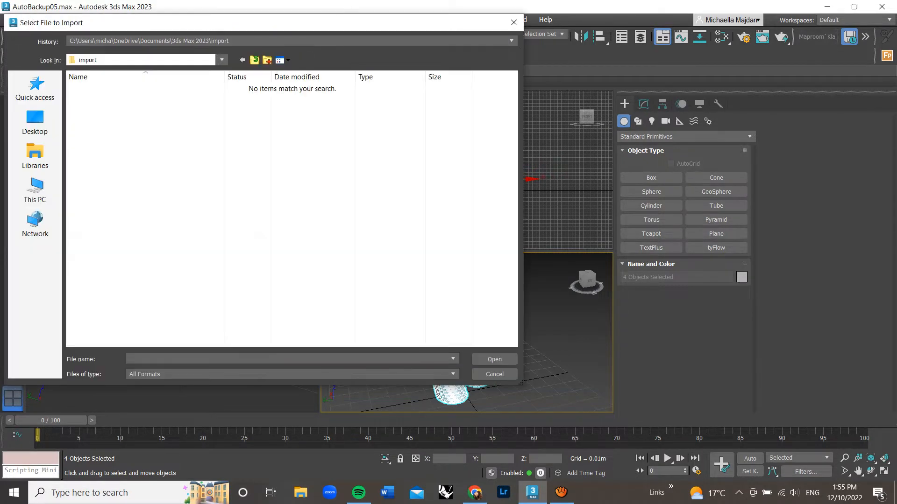
click(502, 374)
- Examine the file formats available for exporting the scene, with gw::OBJ-Exporter (*.obj) chosen, and close the export dialog without saving
click(11, 20)
mouse_move(28, 193)
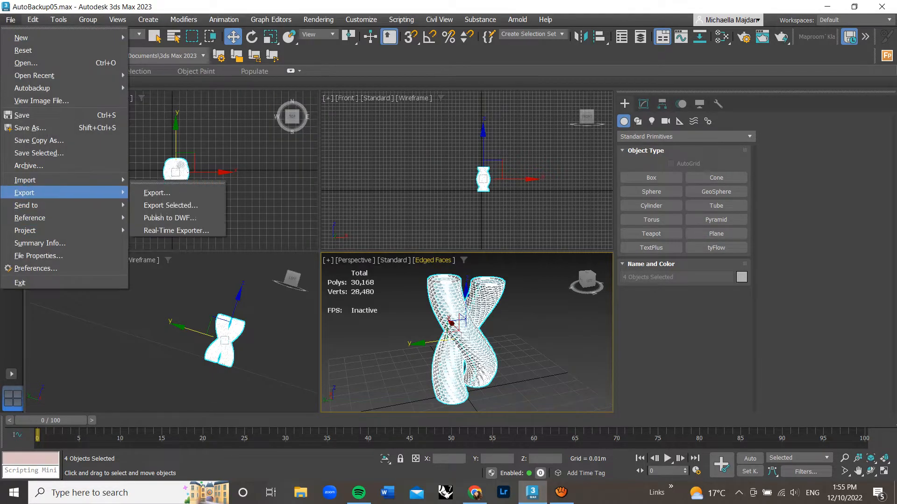
click(157, 192)
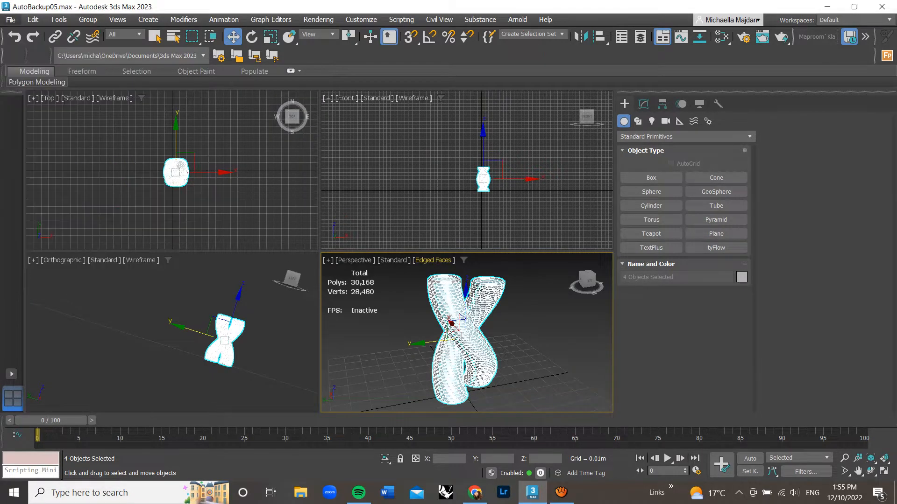
click(243, 374)
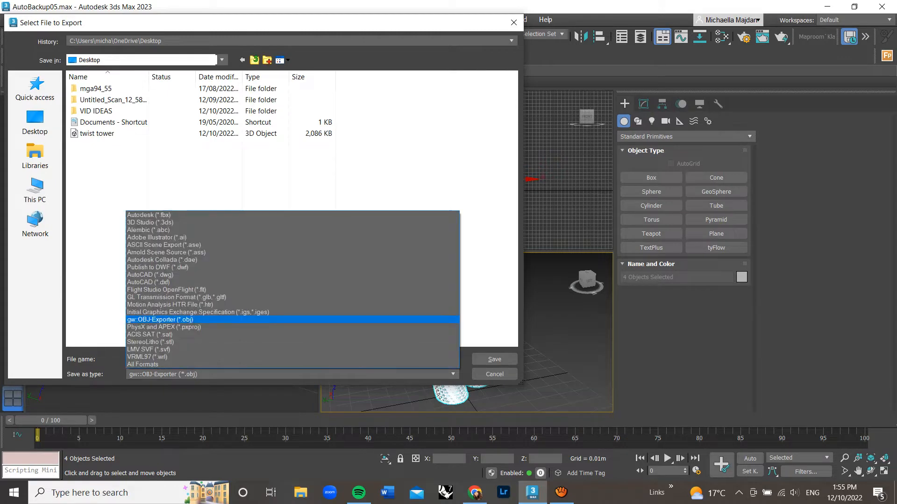
click(234, 320)
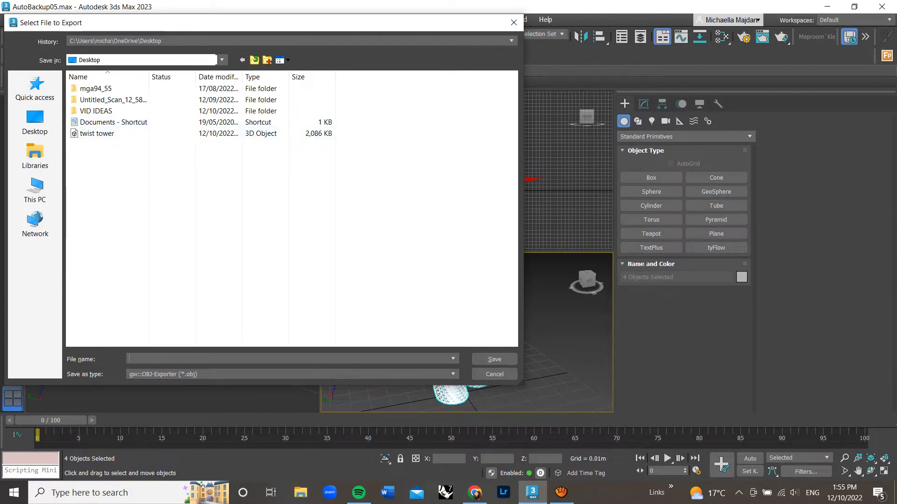
click(243, 373)
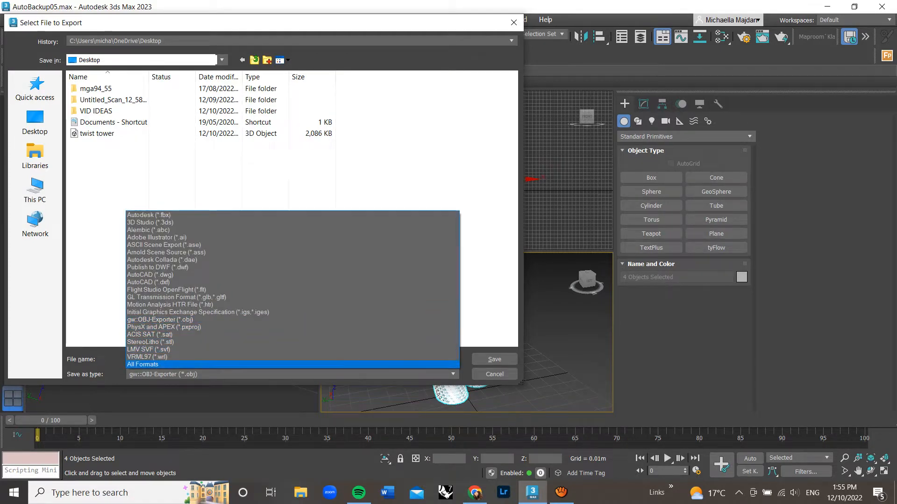
click(243, 374)
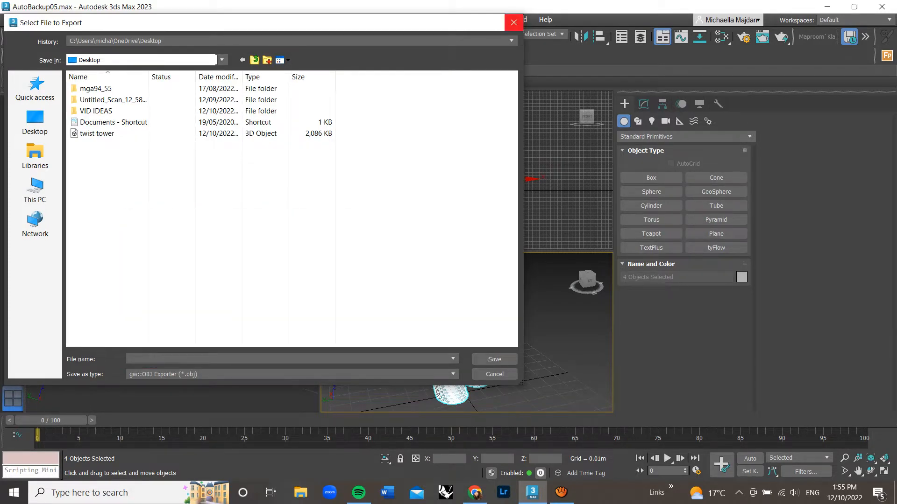
click(514, 23)
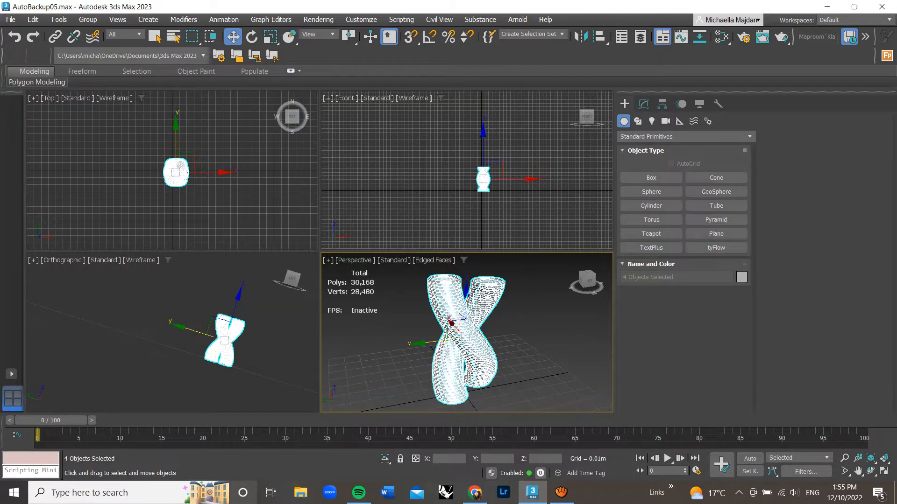
- Switch to Lumion 12.5 Student and create a new project with the plain environment
click(117, 493)
text(lu)
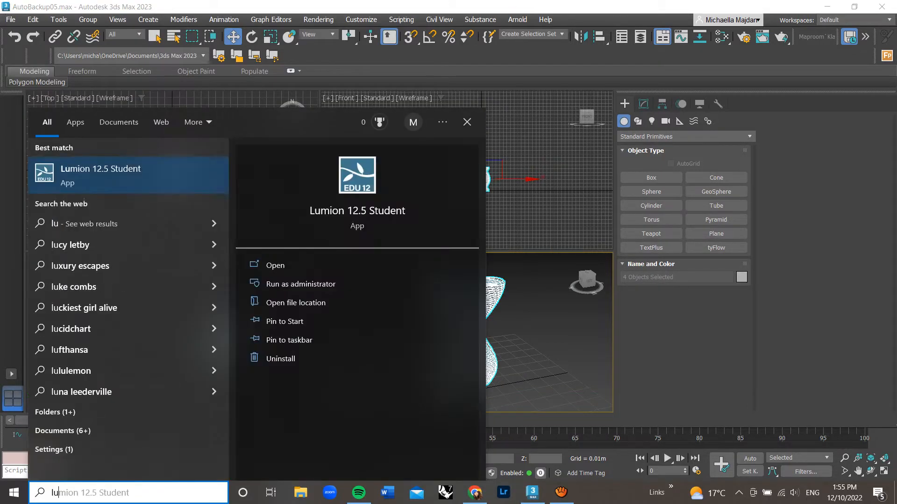
key(Return)
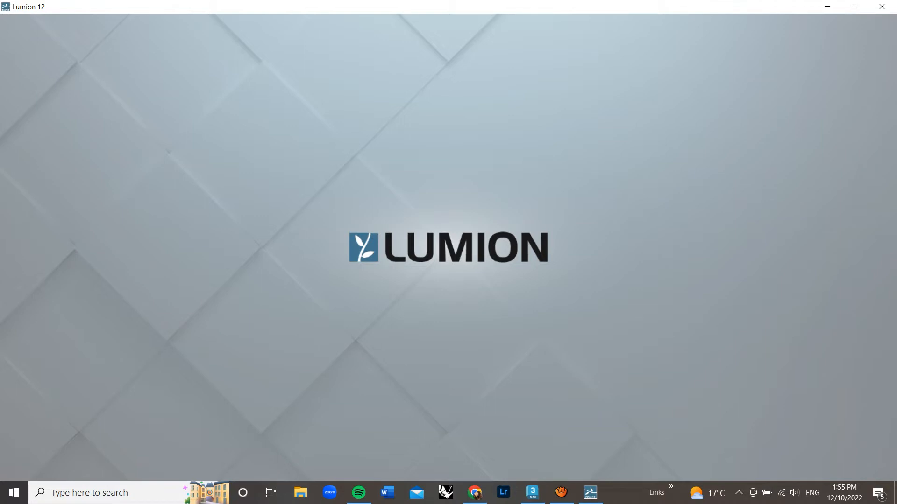
click(561, 493)
click(525, 307)
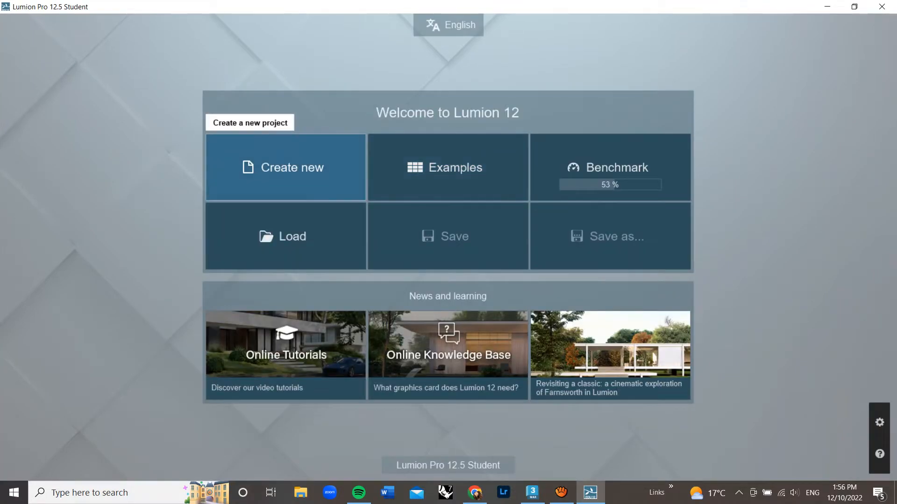
click(285, 167)
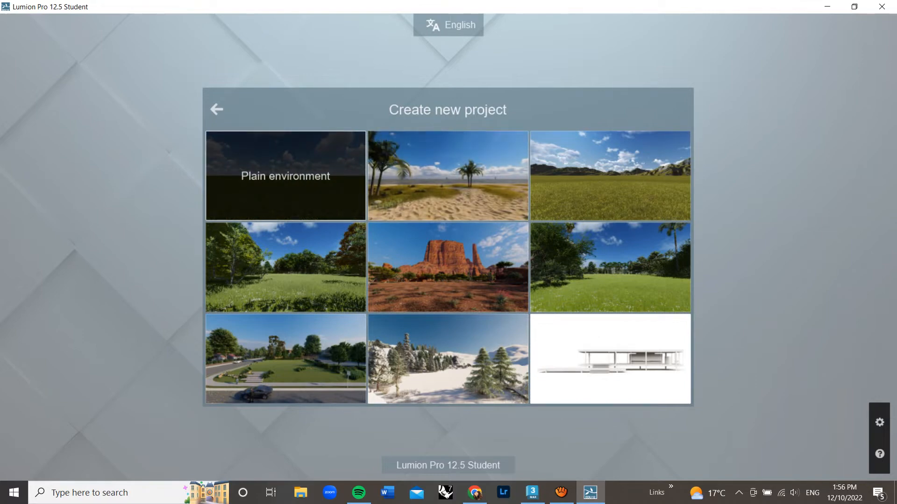
click(286, 176)
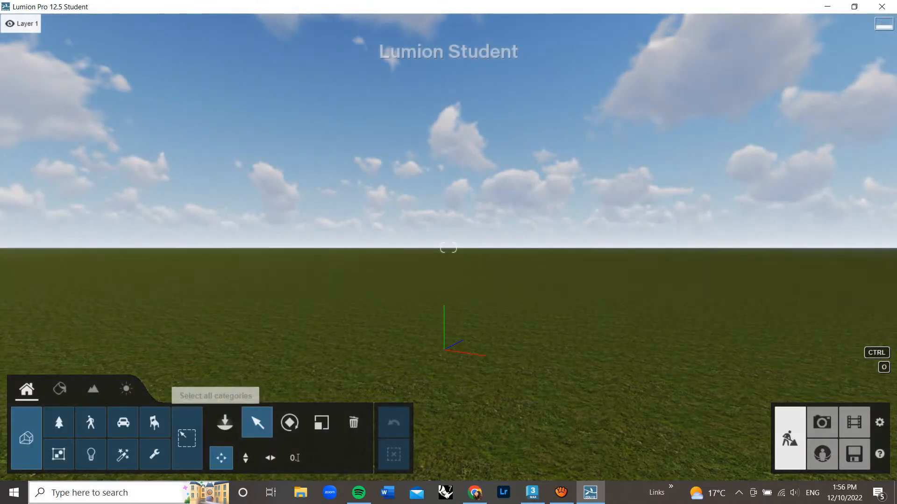
- Place the already imported twist tower model on the grass close to the scene origin
click(224, 423)
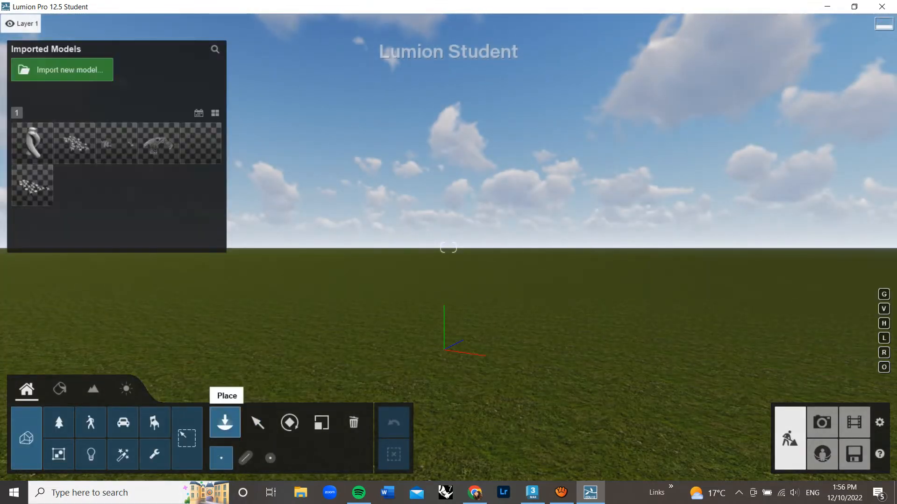
click(62, 70)
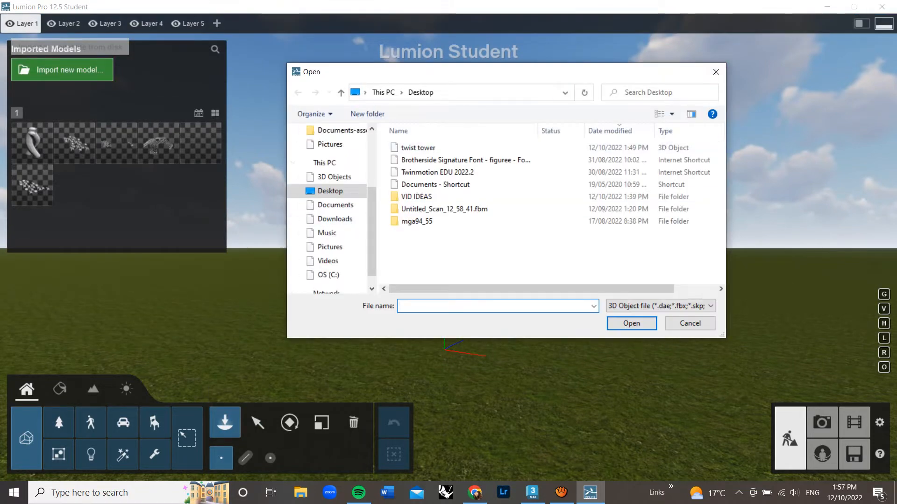
click(716, 71)
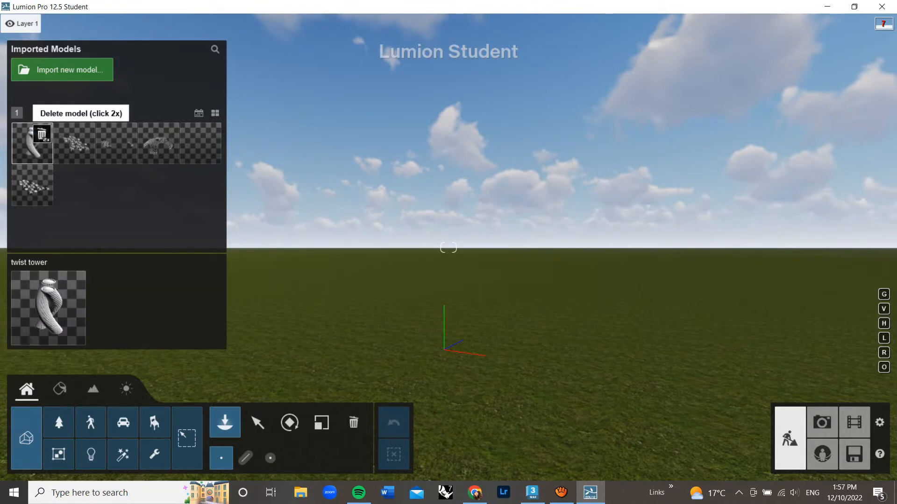
click(32, 143)
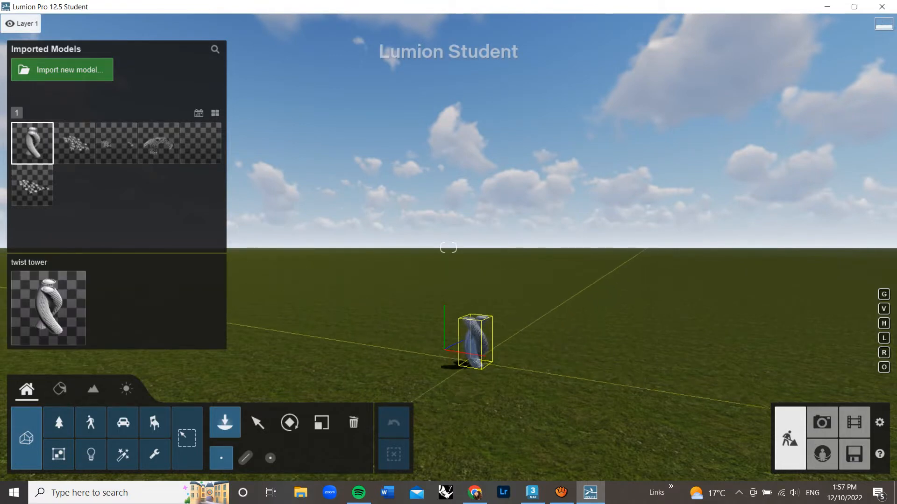
click(470, 364)
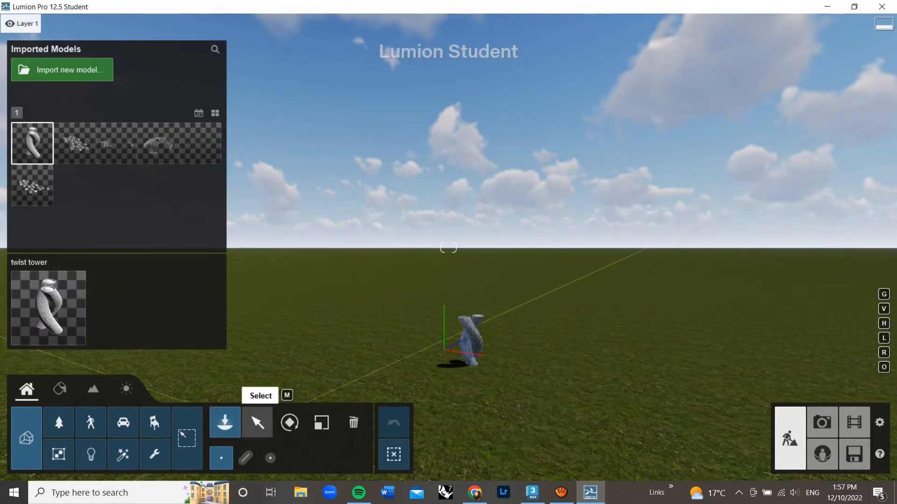
- Scale up the twist tower to a size between 10x and 50x
click(257, 422)
right_drag(553, 371, 579, 432)
key(w)
key(w)
key(s)
click(321, 422)
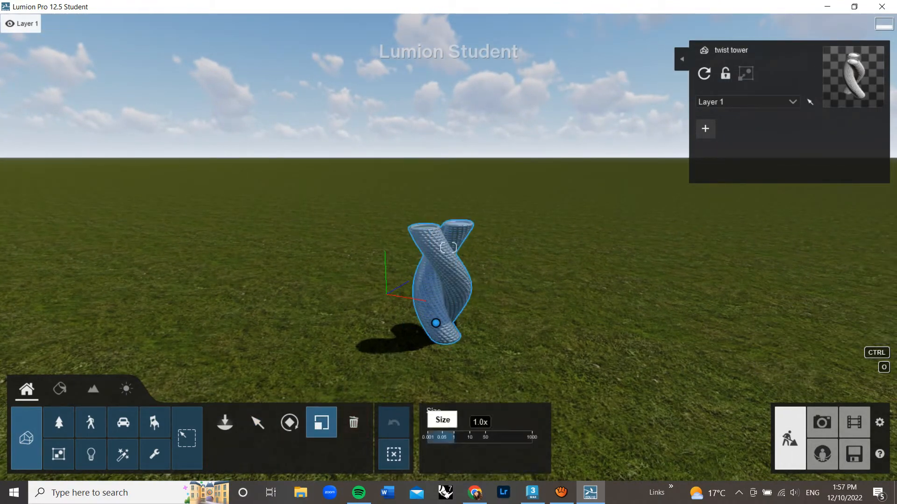
drag(454, 437, 476, 437)
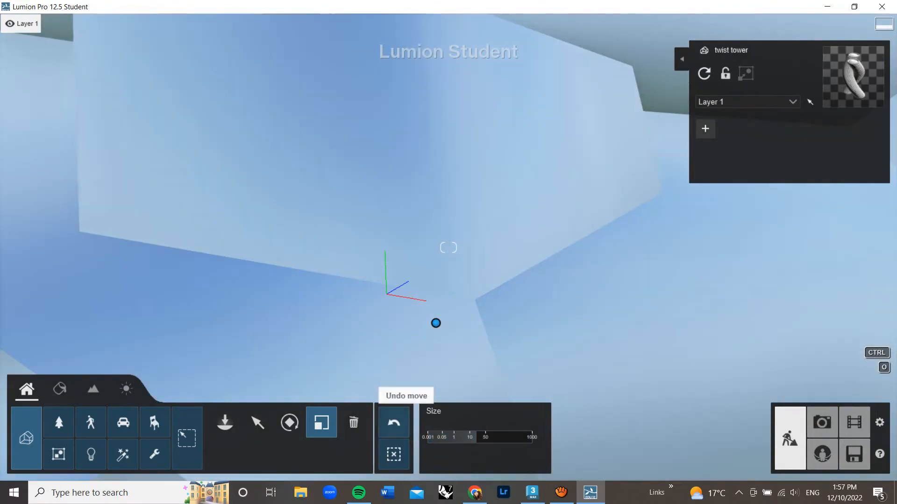
key(s)
key(s)
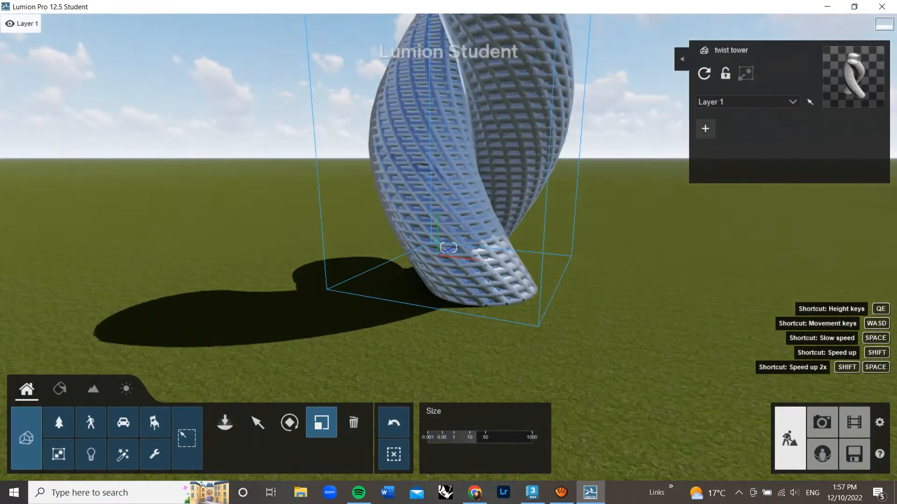
key(s)
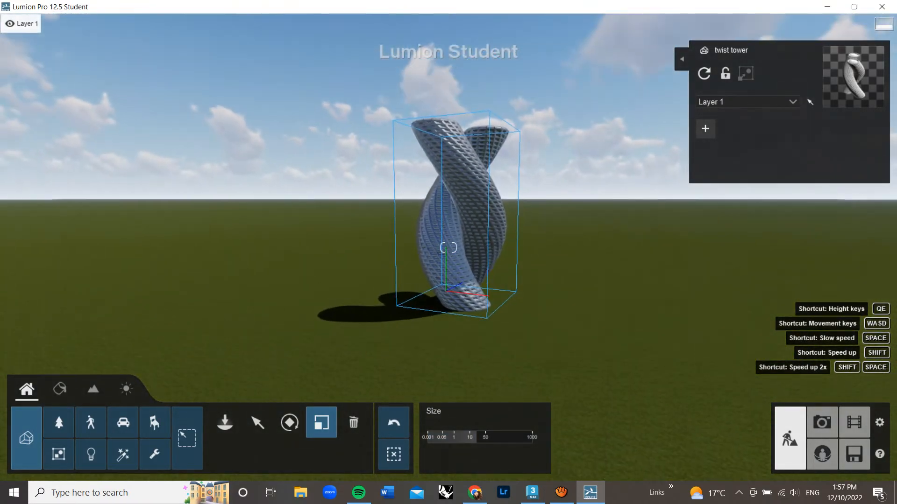
- Enlarge the twist tower slightly more, keeping its size below 50x
key(w)
drag(476, 437, 480, 437)
key(s)
right_drag(479, 437, 554, 481)
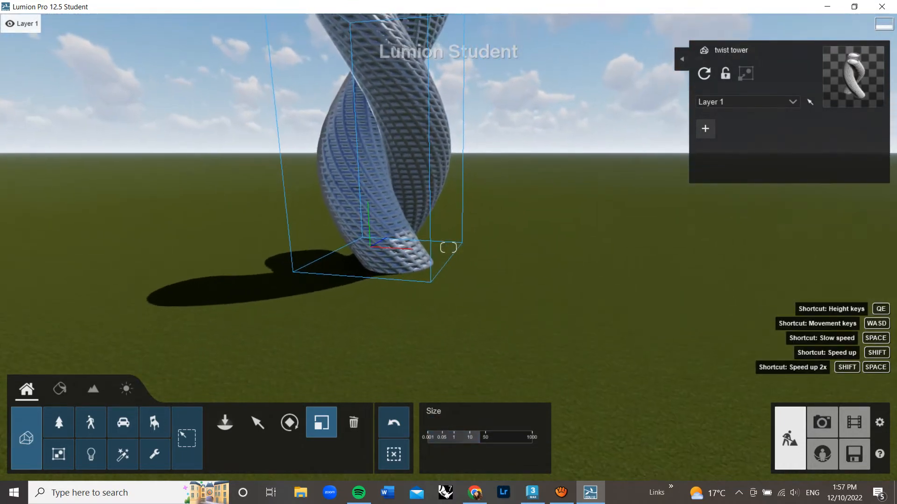
mouse_move(479, 437)
mouse_down()
mouse_move(471, 437)
mouse_move(480, 437)
mouse_up()
key(s)
right_drag(448, 247, 434, 201)
key(w)
key(s)
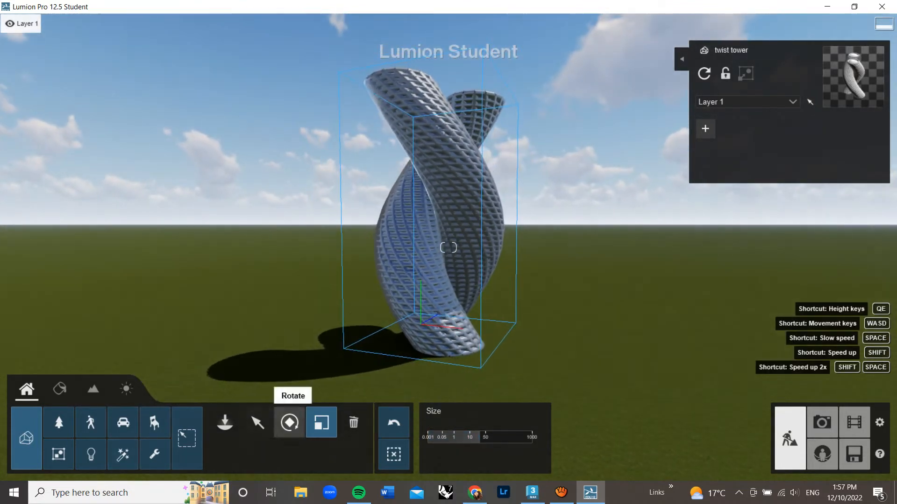
- Edit the tower's Cylinder004Mat material and lower its relief to about a quarter of the range
click(60, 389)
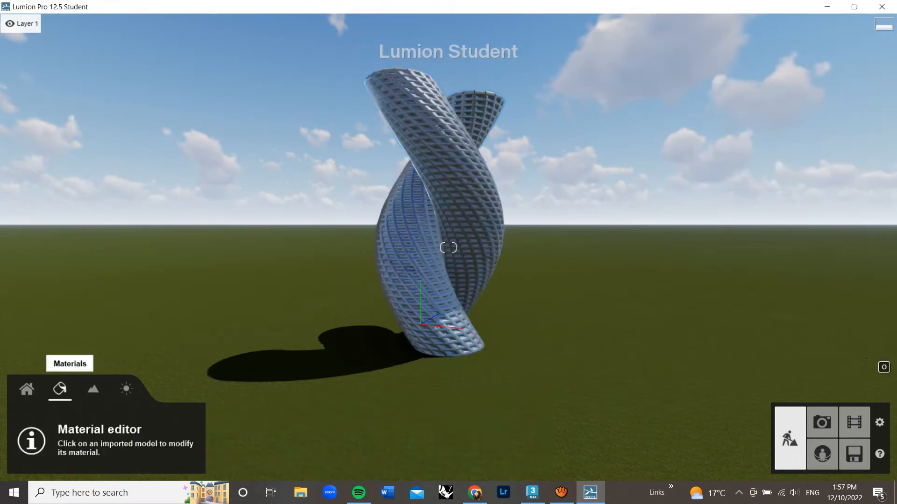
click(27, 389)
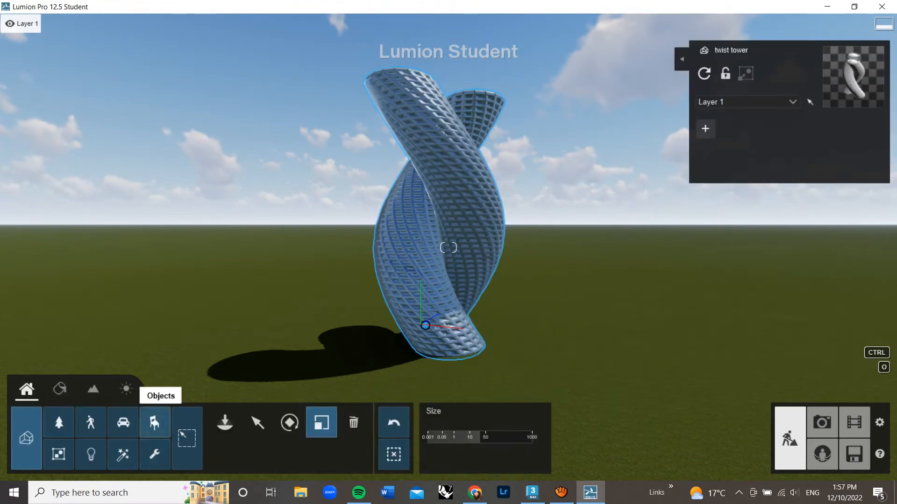
click(60, 389)
click(448, 248)
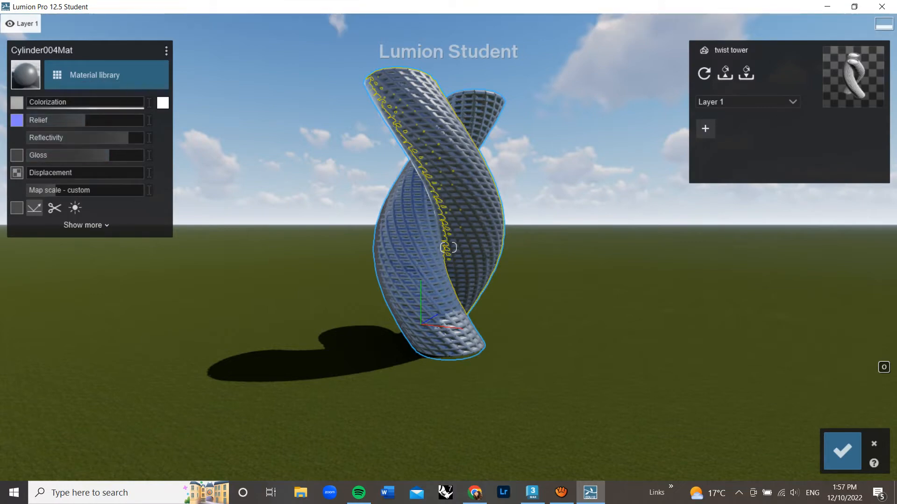
drag(81, 121, 91, 120)
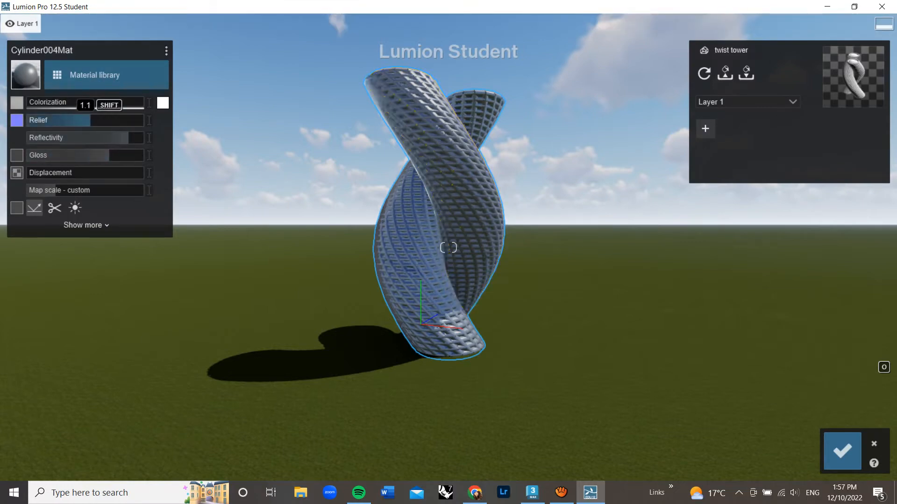
- Examine the twist tower's lattice surface up close and its open tops from above
key(w)
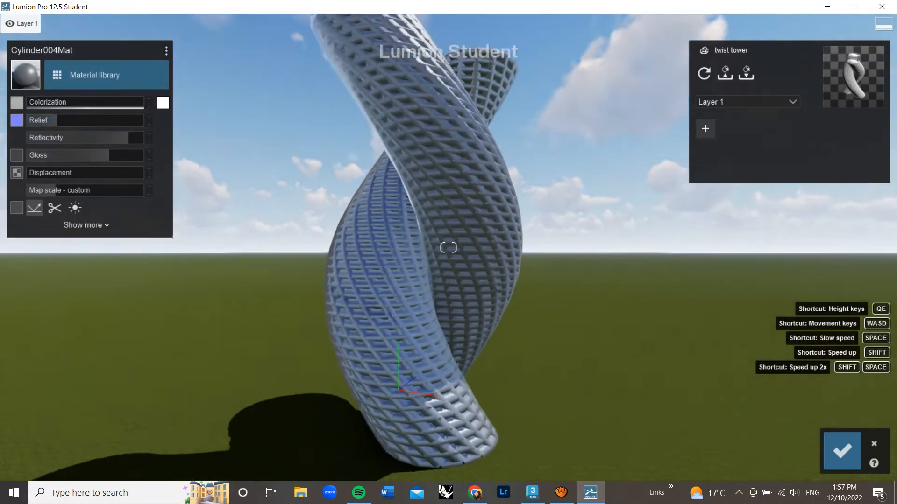
right_drag(448, 248, 444, 159)
right_drag(449, 248, 448, 369)
key(s)
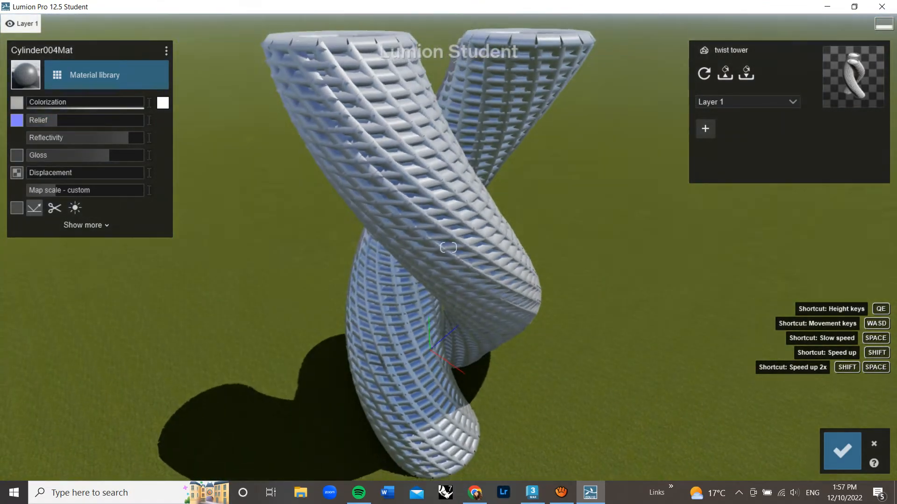
right_drag(448, 248, 448, 200)
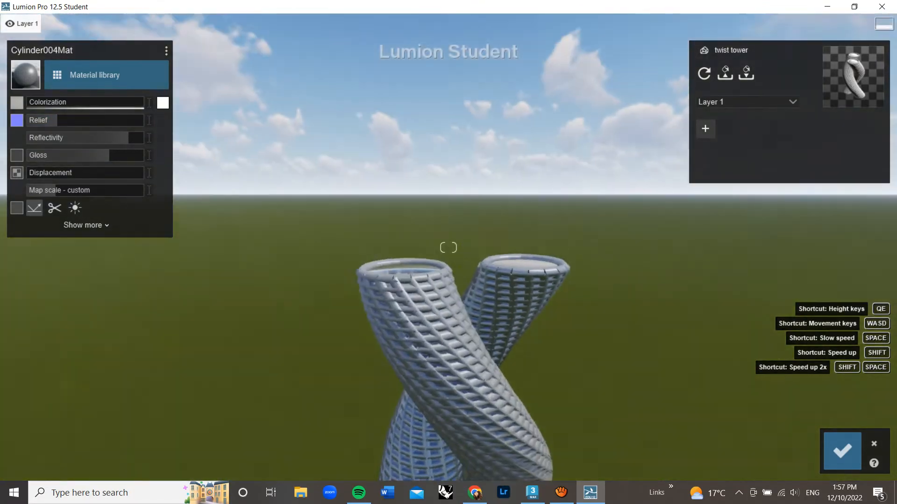
key(w)
right_drag(448, 248, 448, 295)
key(s)
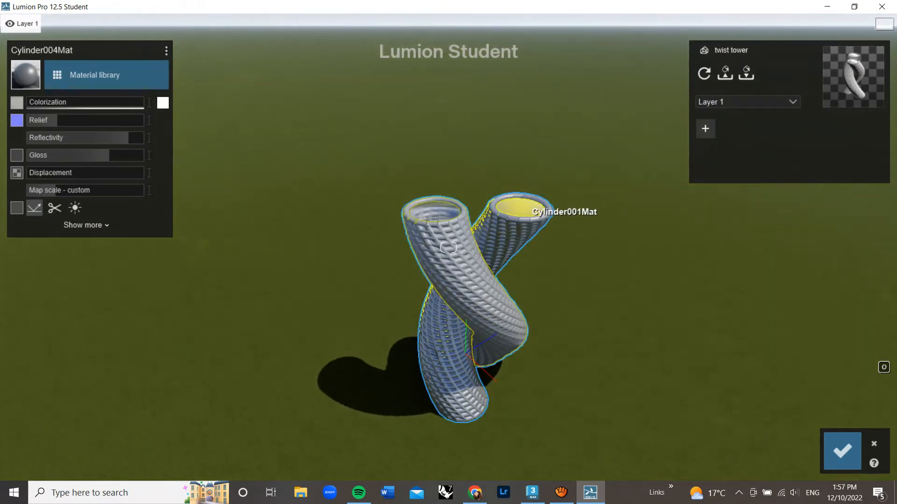
- Apply the indoor glass material Milky Glass 002 to the tower's inner surface, Cylinder001Mat
click(106, 74)
click(74, 73)
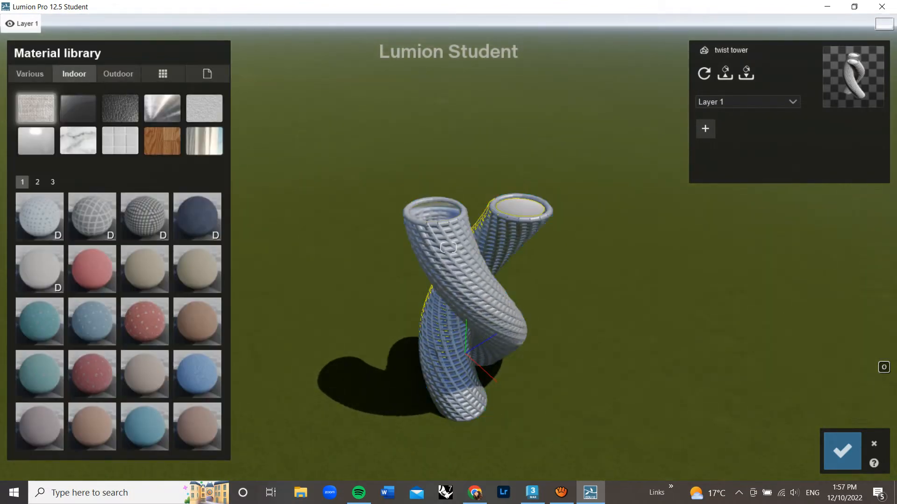
click(78, 108)
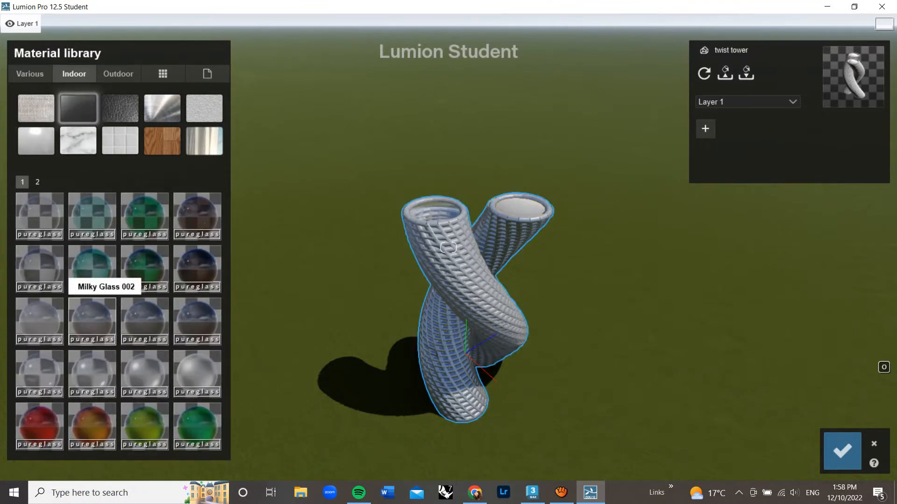
click(92, 322)
scroll(299, 280, up, 2)
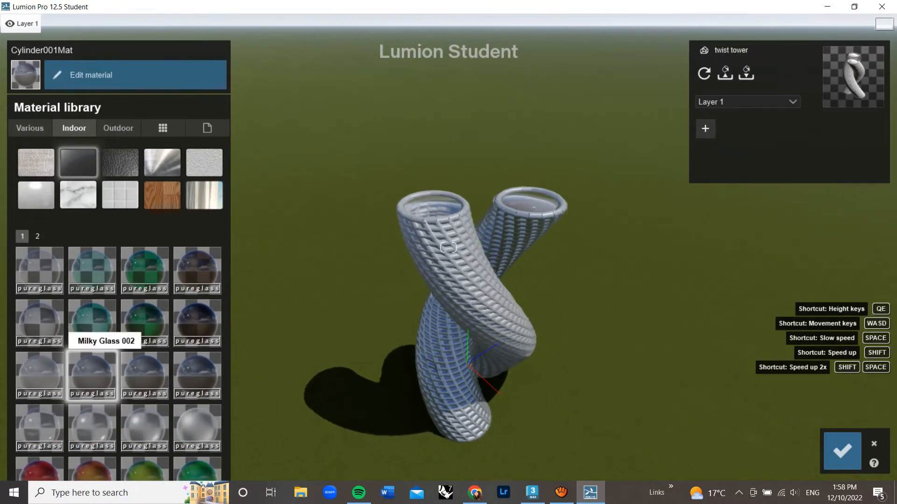
- Set Cylinder001Mat's reflectivity to about half, transparency about 70%, double sided about two thirds and relief about a quarter, and save the materials
double_click(92, 376)
drag(64, 136, 58, 137)
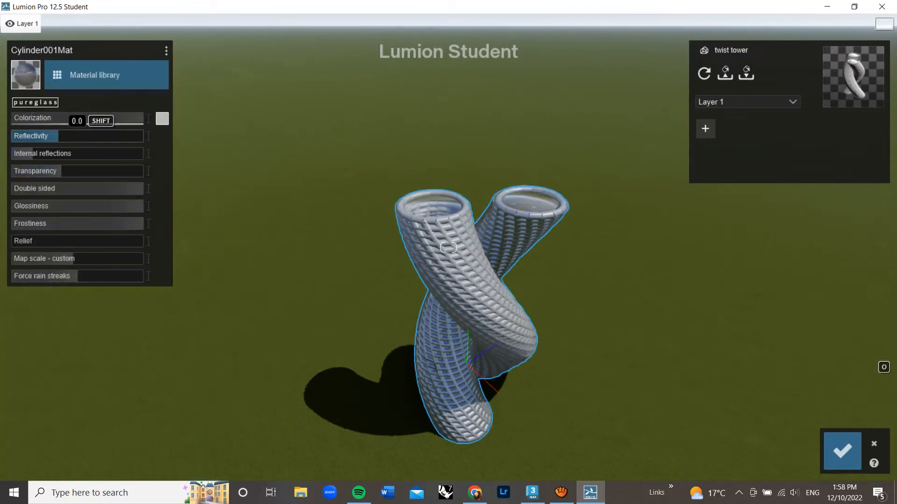
drag(47, 137, 69, 137)
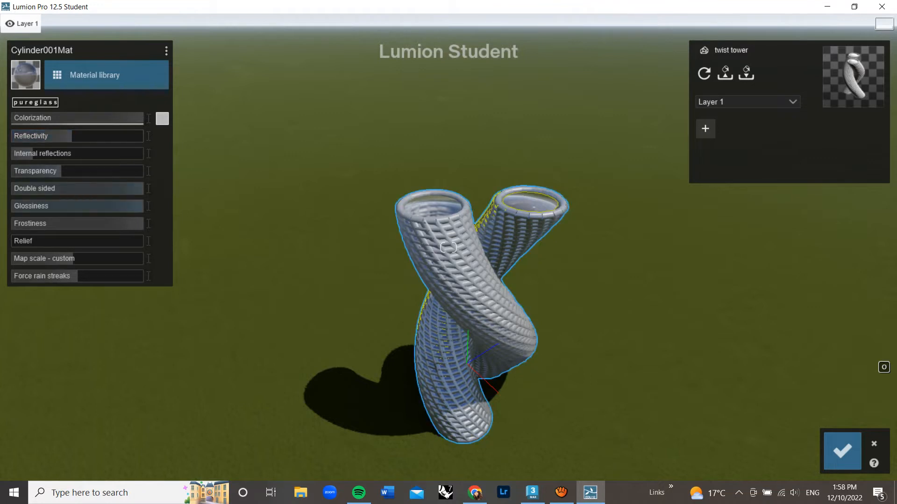
drag(21, 171, 99, 189)
drag(70, 241, 64, 241)
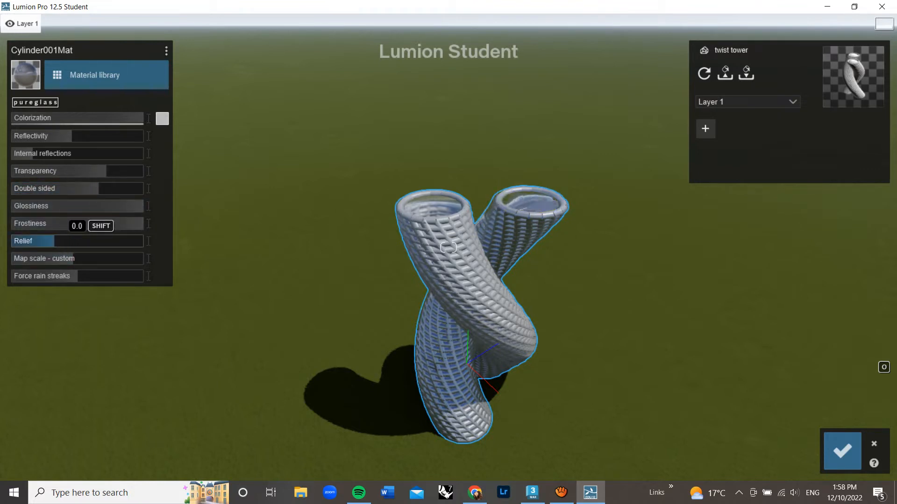
key(w)
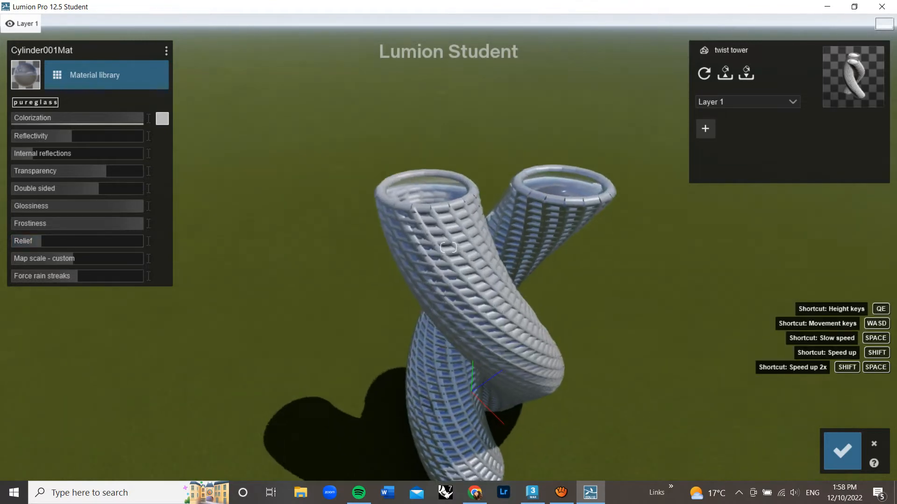
right_drag(448, 252, 483, 222)
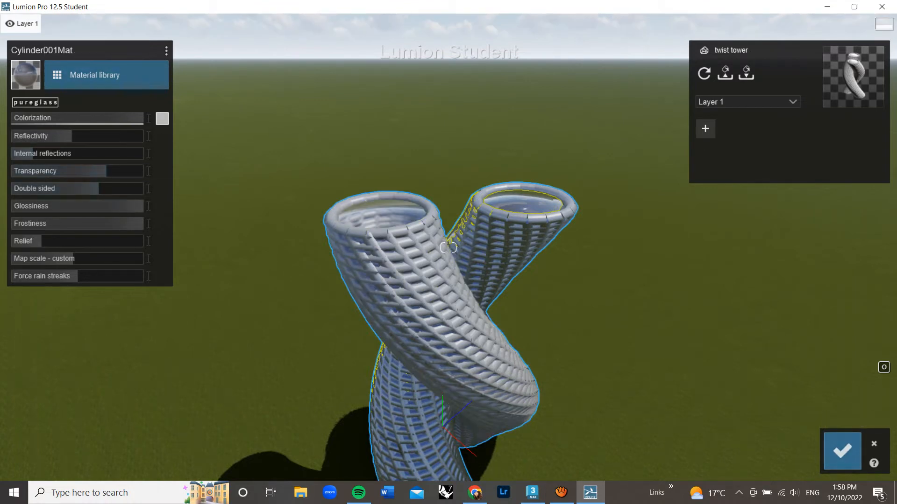
click(847, 452)
- Set Cylinder004Mat's relief to about a fifth of the range and its reflectivity to 2.0, and adjust Cylinder003Mat's reflectivity
click(449, 248)
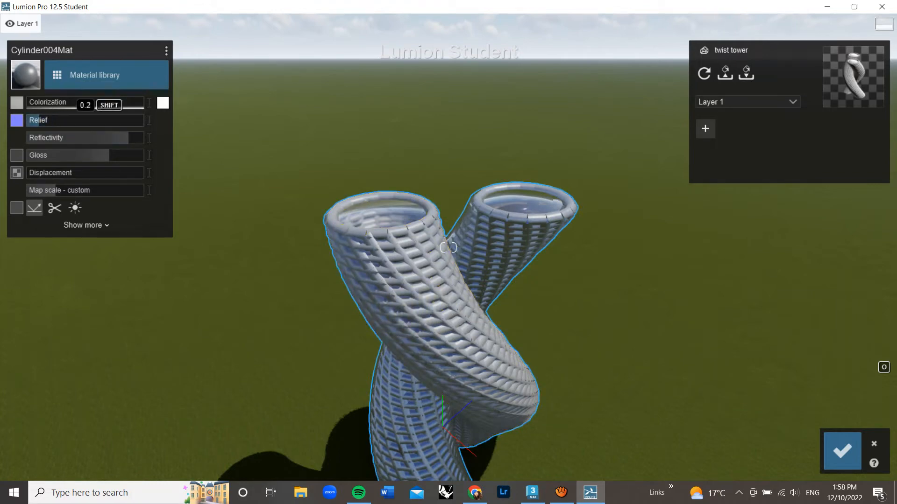
drag(39, 120, 50, 121)
mouse_move(128, 138)
mouse_down()
mouse_move(73, 138)
mouse_move(144, 138)
mouse_up()
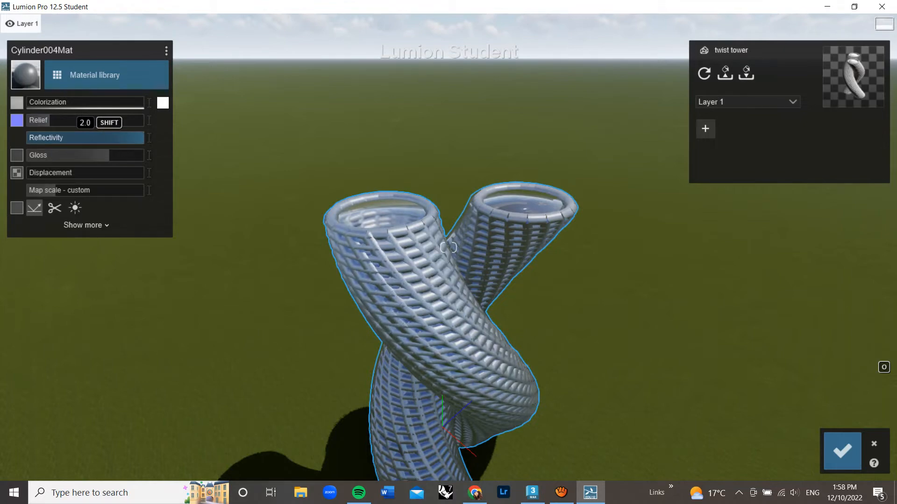
click(510, 232)
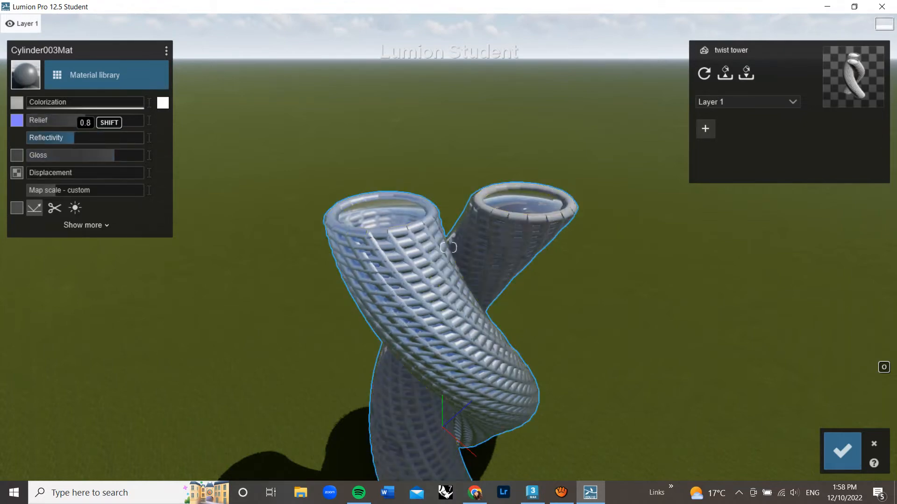
drag(107, 138, 110, 156)
- Set Cylinder004Mat's displacement to about 0.2 and its relief to about 0.5, and save the materials
click(427, 246)
scroll(427, 245, down, 2)
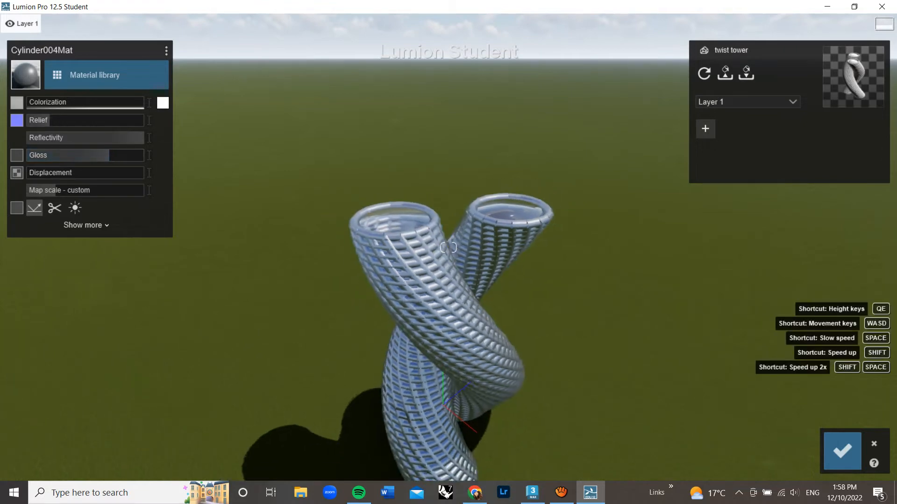
right_drag(428, 245, 424, 184)
key(s)
key(w)
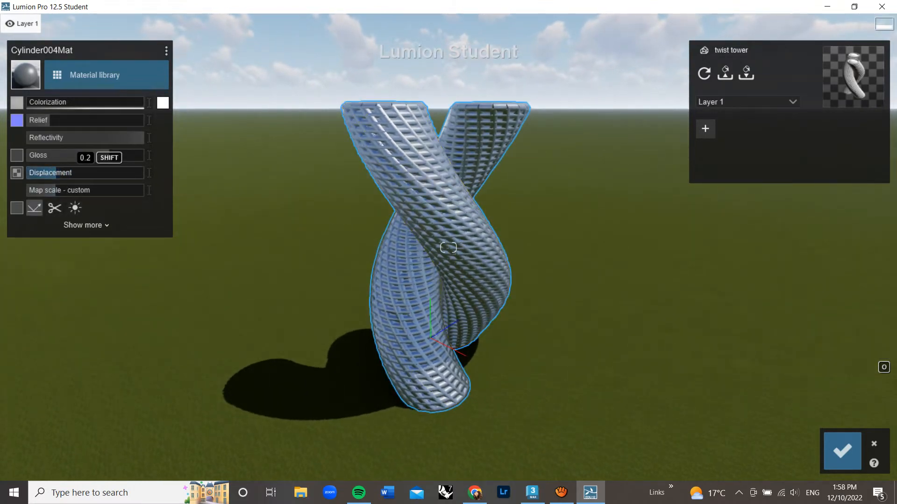
drag(50, 121, 64, 121)
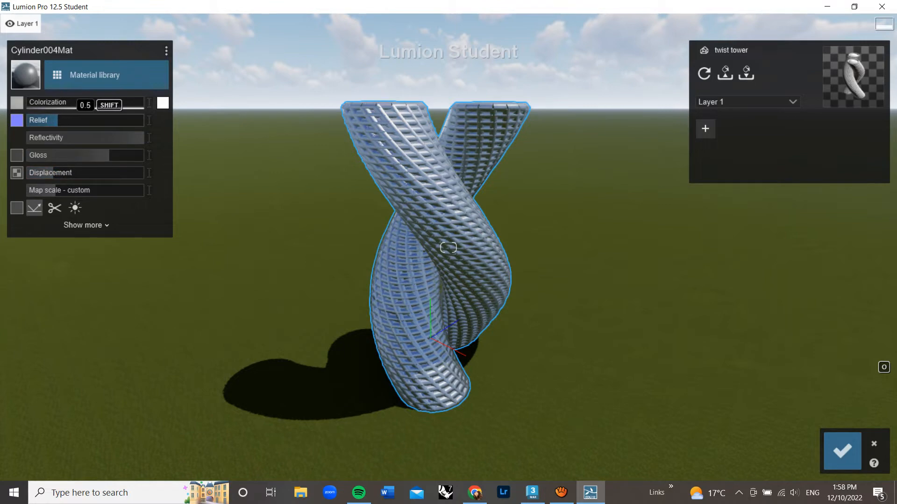
click(842, 451)
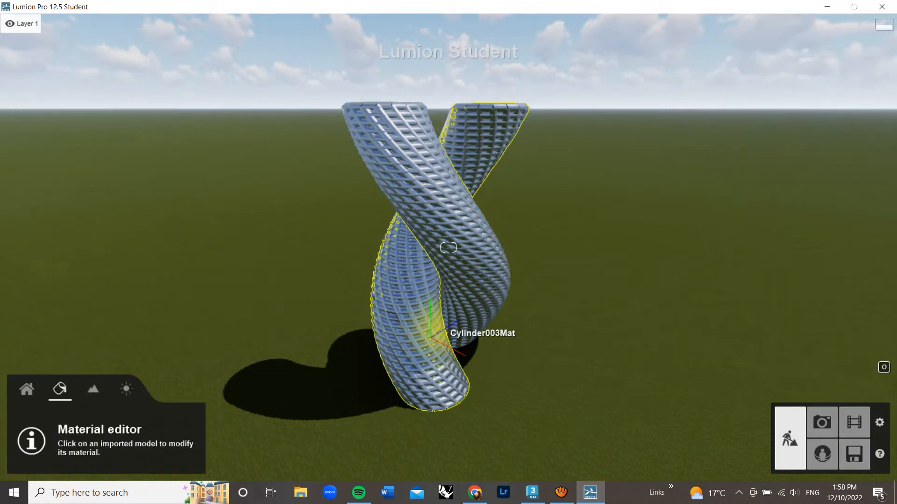
- Turn the sun direction toward the east-northeast and lower the sun brightness to about a third of the range
right_drag(430, 337, 414, 402)
right_drag(150, 351, 158, 299)
click(127, 388)
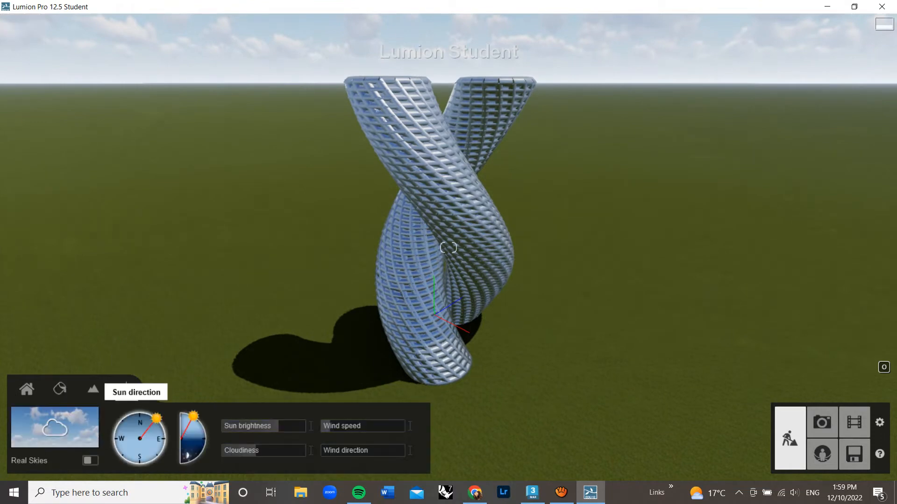
mouse_move(157, 417)
mouse_down()
mouse_move(165, 429)
mouse_move(150, 462)
mouse_move(116, 451)
mouse_move(122, 422)
mouse_move(161, 424)
mouse_up()
drag(278, 426, 248, 426)
- Set the wind speed to about 30% and the cloudiness to about a third of the range
click(359, 426)
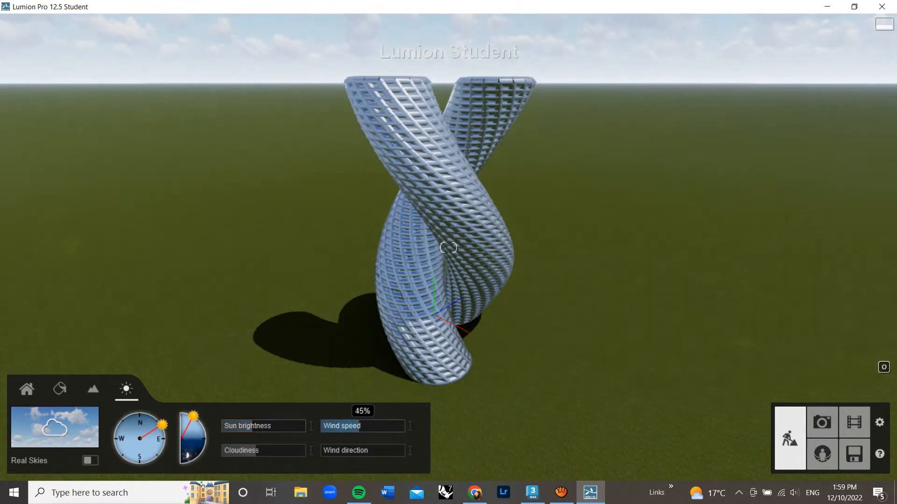
drag(348, 426, 345, 426)
mouse_move(256, 451)
mouse_down()
mouse_move(272, 451)
mouse_move(246, 450)
mouse_up()
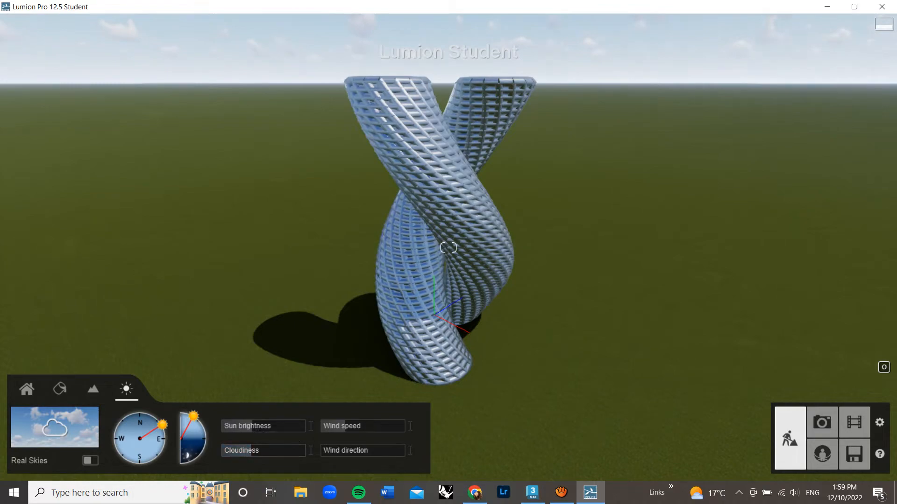
- Turn the sun direction to slightly south of east
right_drag(449, 248, 432, 315)
key(w)
key(s)
right_drag(448, 247, 431, 191)
drag(162, 424, 166, 445)
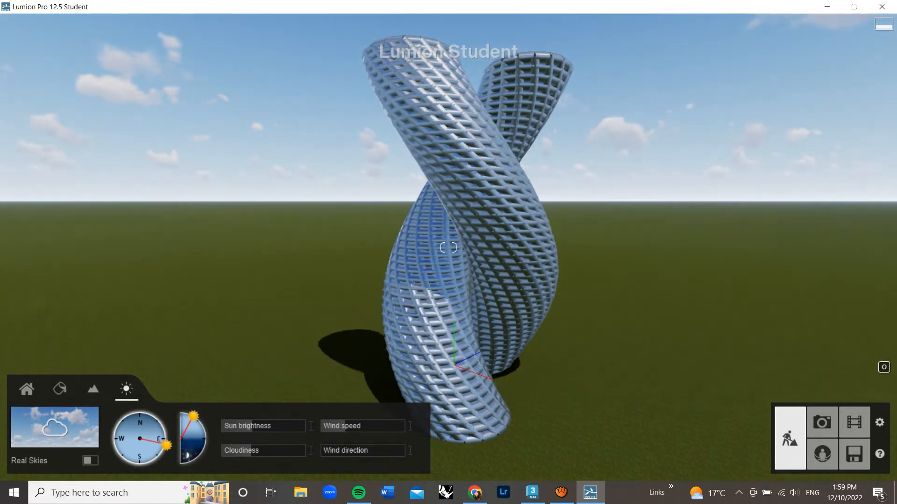
- Replace the sky's clouds with the ninth cloud preset
click(55, 427)
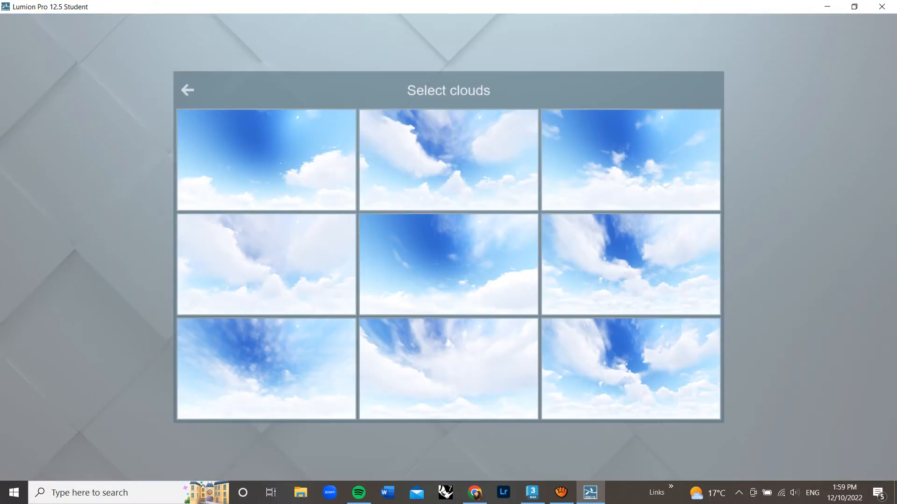
click(631, 369)
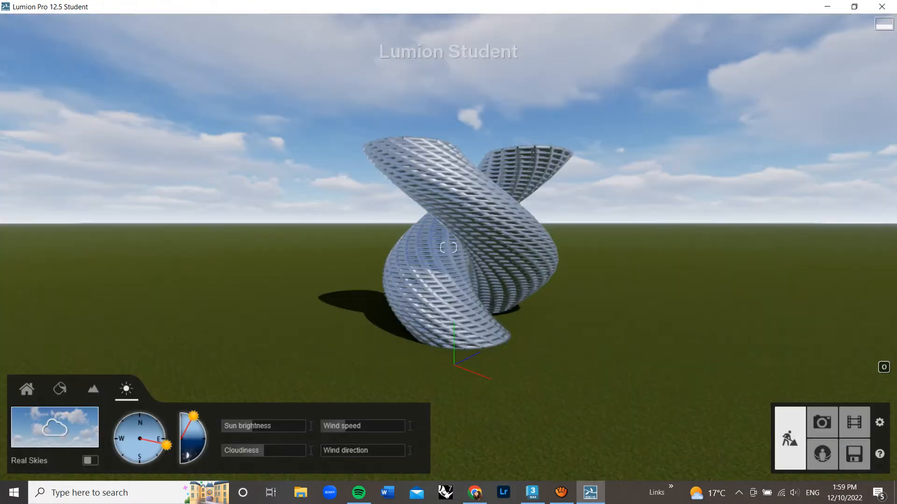
scroll(630, 369, up, 3)
scroll(448, 248, down, 3)
mouse_move(448, 247)
right_down()
mouse_move(448, 225)
mouse_move(450, 245)
right_up()
click(55, 427)
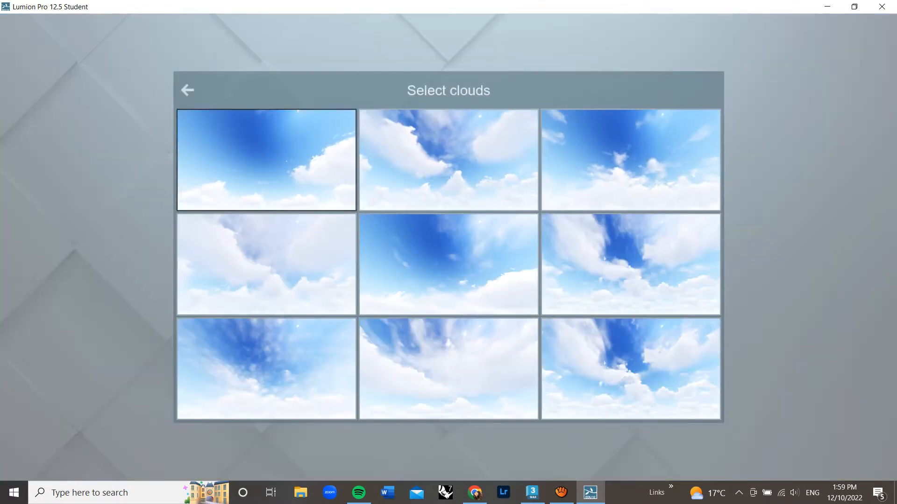
click(187, 90)
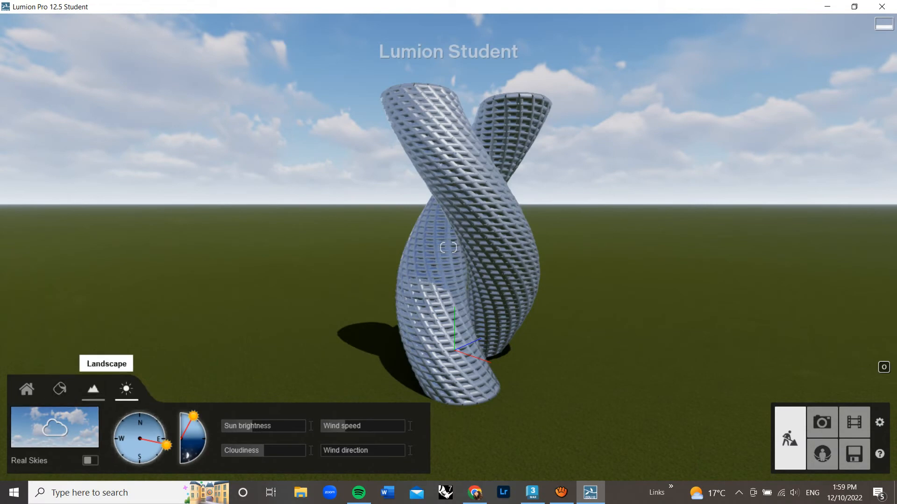
- Assign the smooth grey ground texture to the third landscape paint slot and set the brush size and brush speed to maximum
click(93, 389)
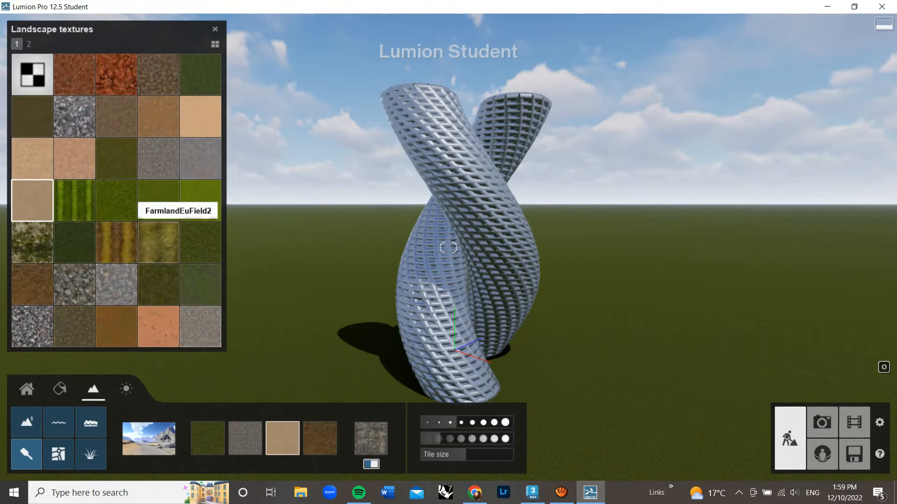
click(200, 159)
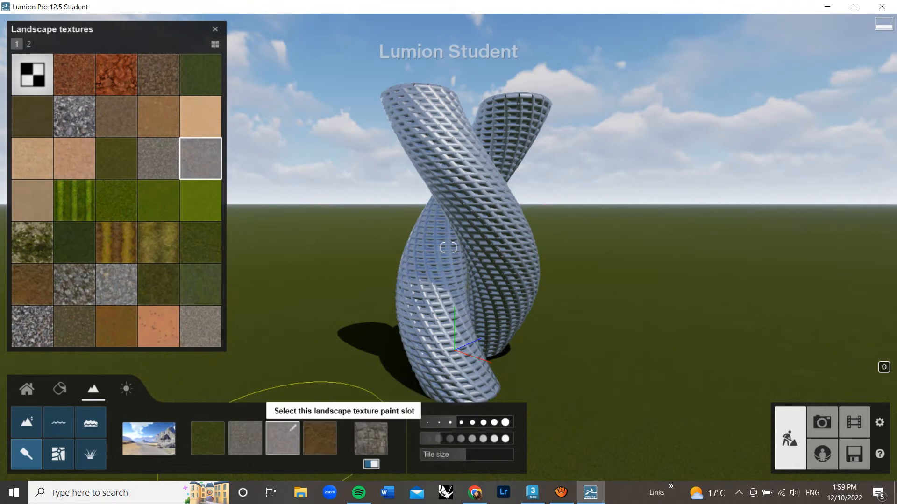
drag(456, 423, 512, 423)
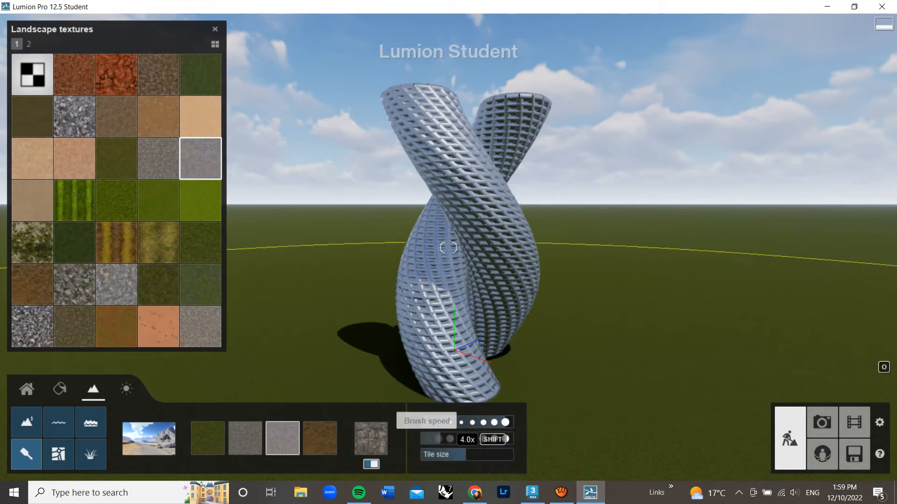
drag(446, 439, 512, 439)
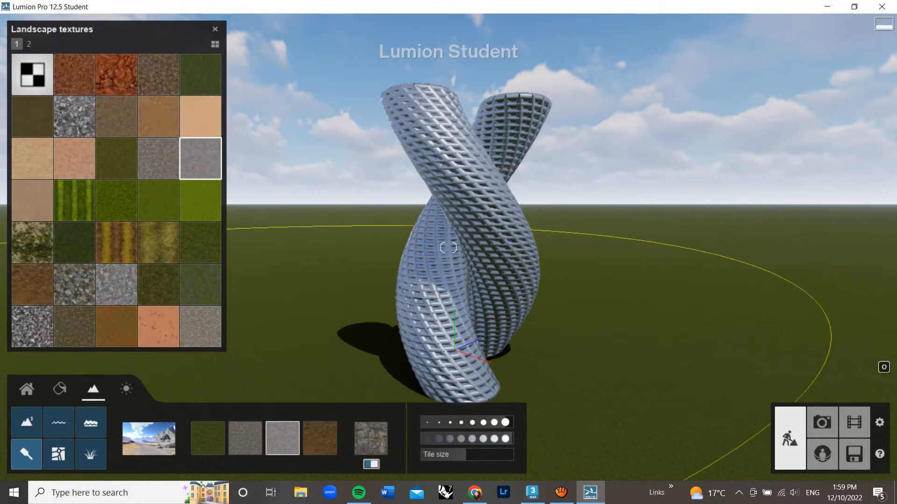
- Paint the grey texture over the ground around the twist tower and out toward the horizon
click(510, 267)
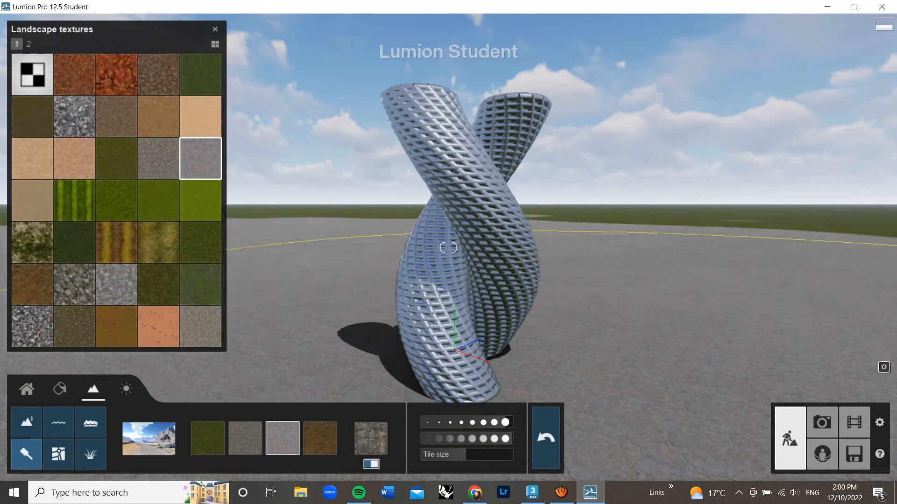
drag(639, 216, 516, 216)
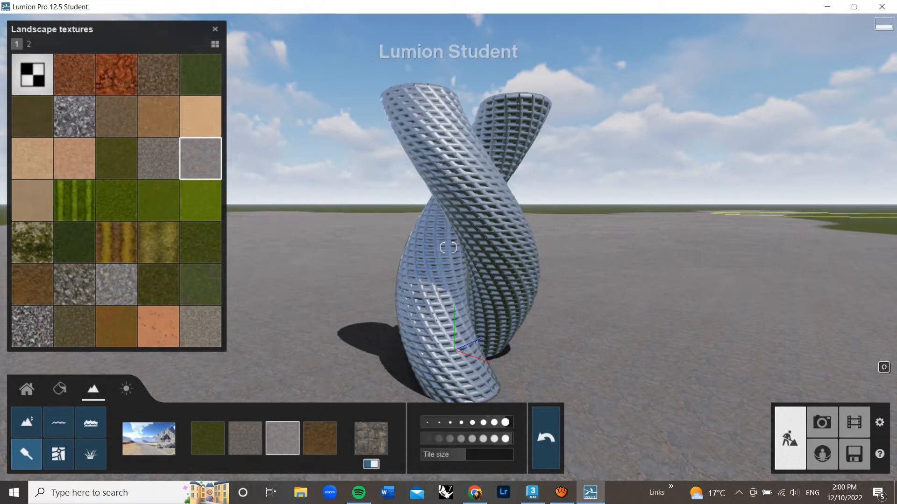
mouse_move(836, 215)
mouse_down()
mouse_move(672, 269)
mouse_move(659, 217)
mouse_up()
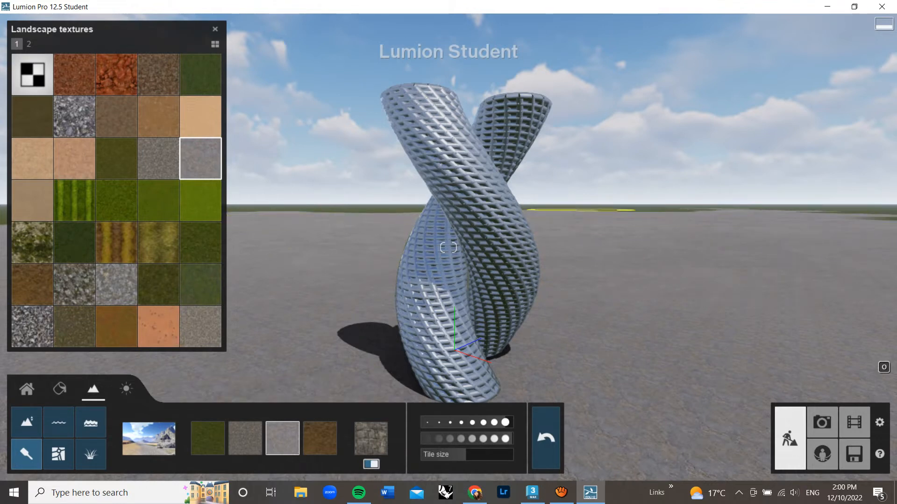
- Examine the twist tower and the painted ground from several distances and angles
scroll(443, 326, down, 5)
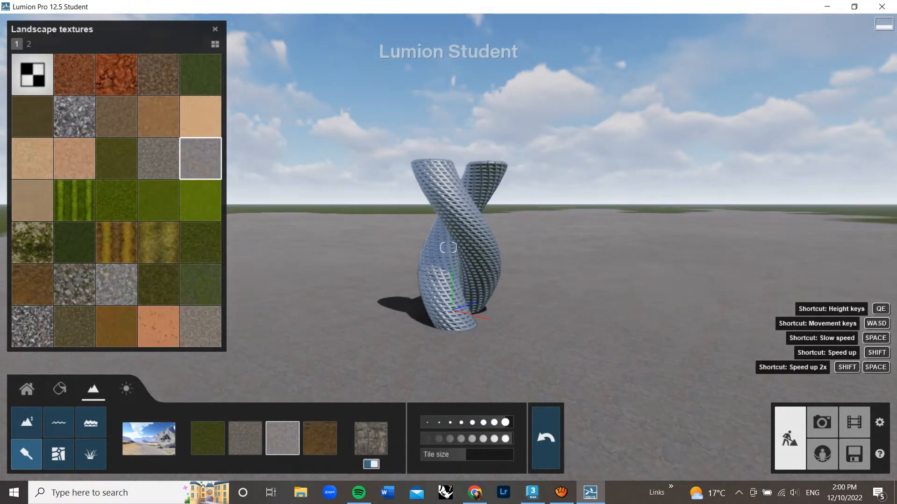
mouse_move(444, 280)
right_down()
mouse_move(421, 388)
mouse_move(460, 220)
right_up()
key(w)
key(w)
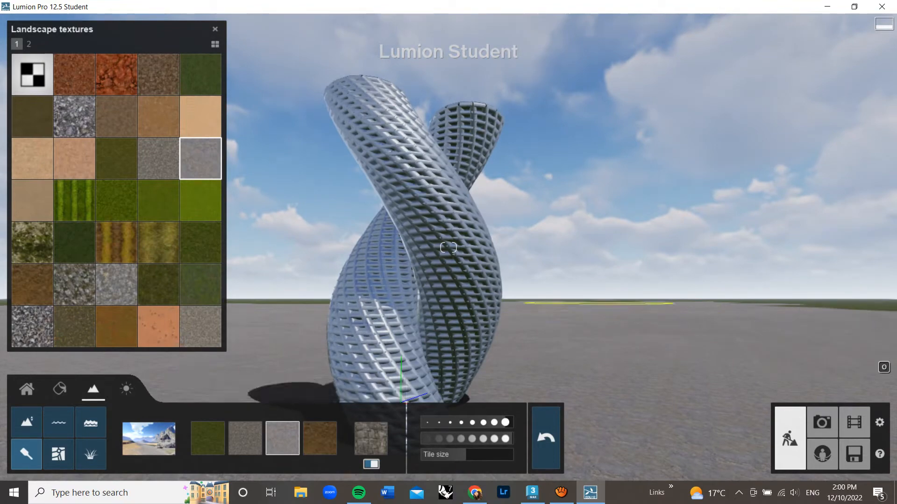
key(s)
mouse_move(789, 306)
right_down()
mouse_move(764, 327)
mouse_move(668, 357)
mouse_move(752, 348)
right_up()
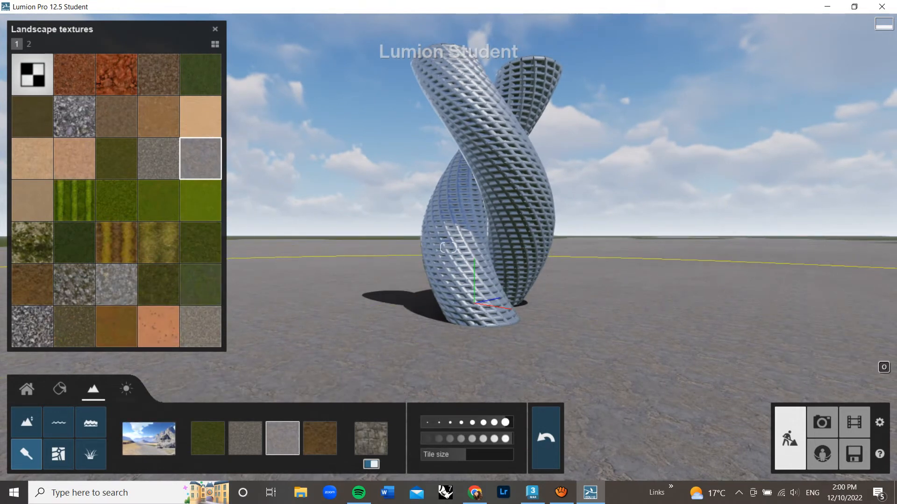
click(26, 422)
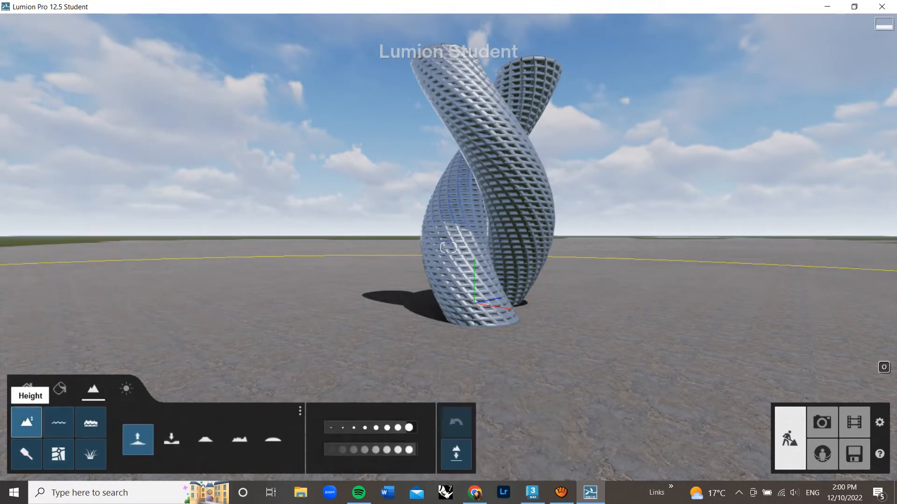
click(26, 453)
click(58, 454)
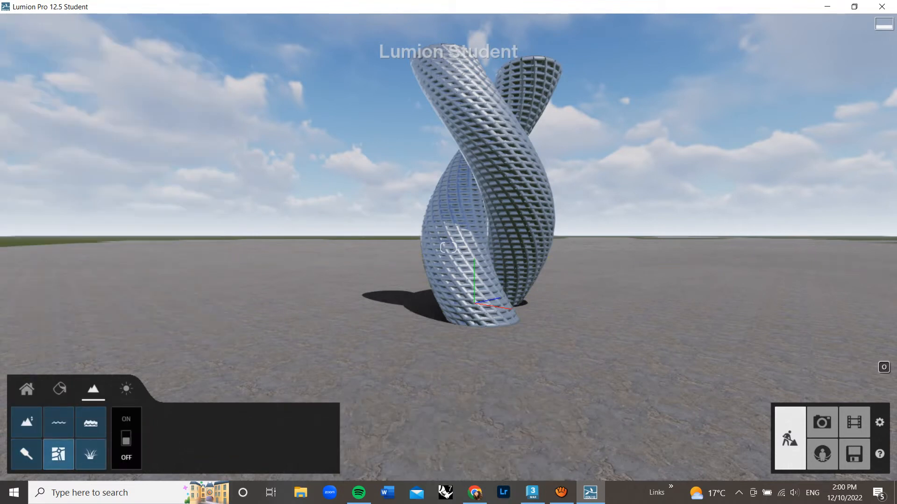
click(26, 454)
click(91, 453)
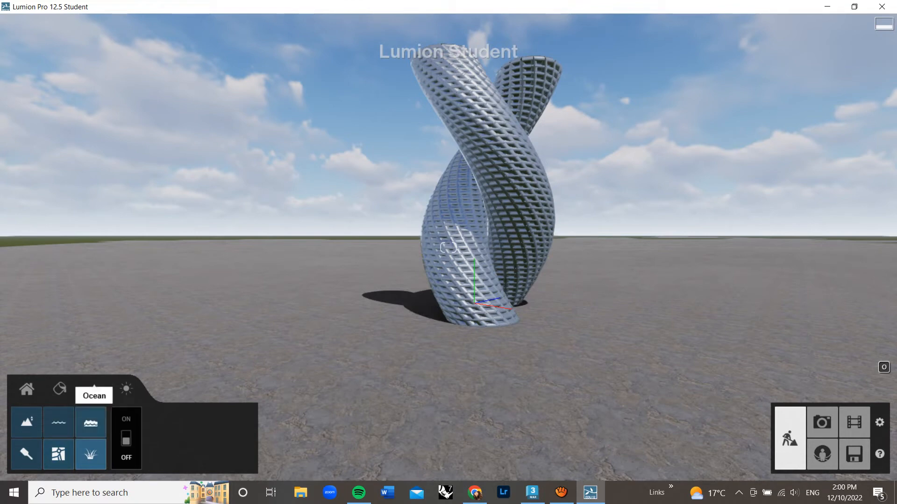
click(90, 421)
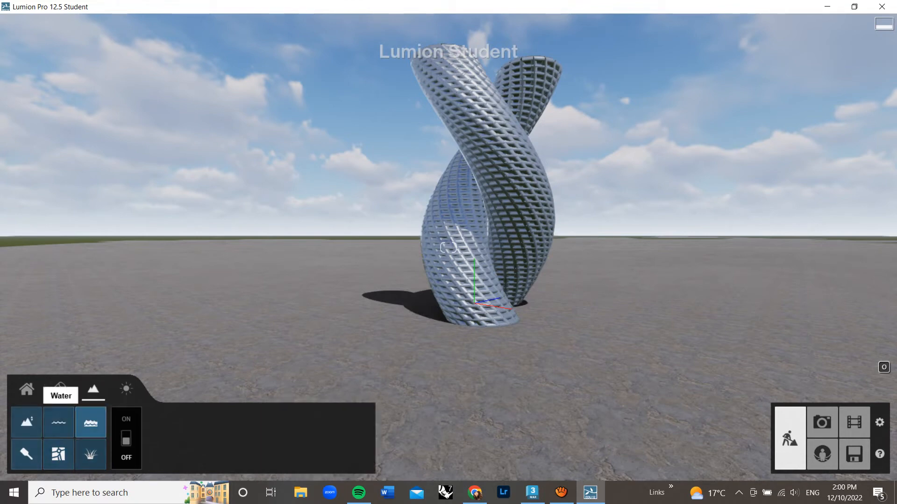
click(58, 422)
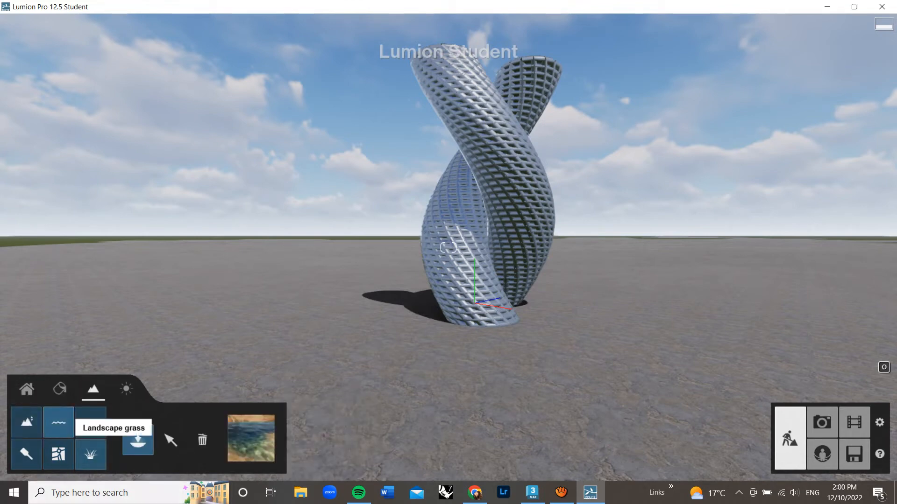
click(90, 453)
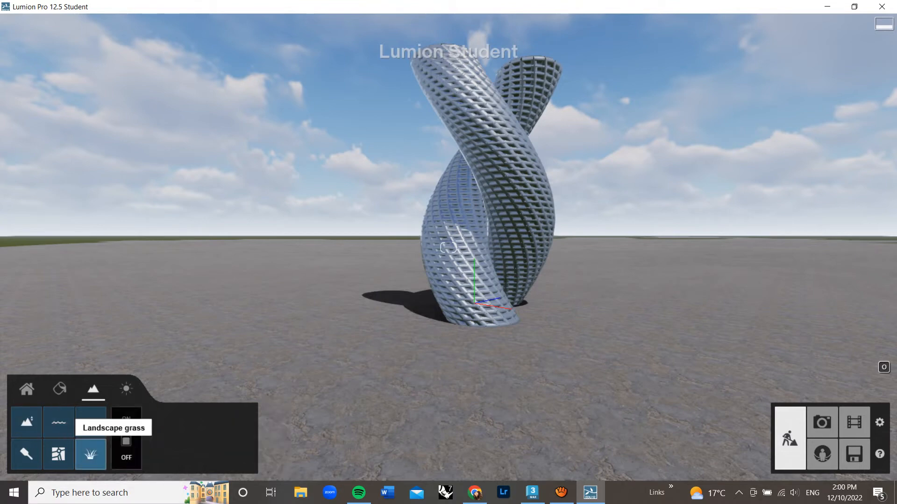
click(59, 389)
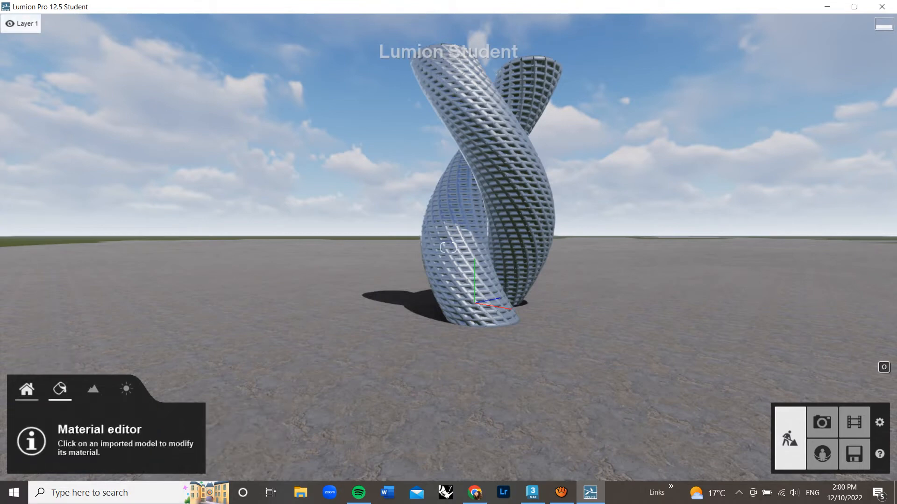
- Place nine copies of the basketball player Man African 0003 Ball on the ground in front of the twist tower
click(27, 389)
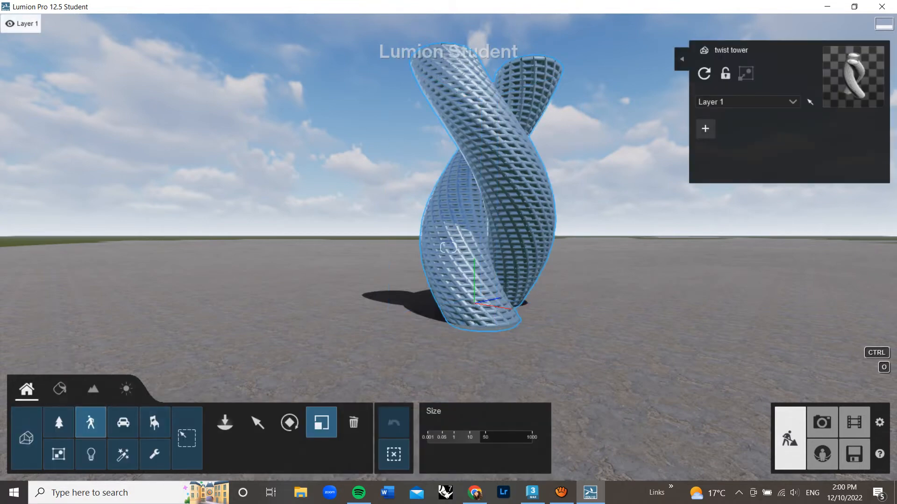
click(91, 423)
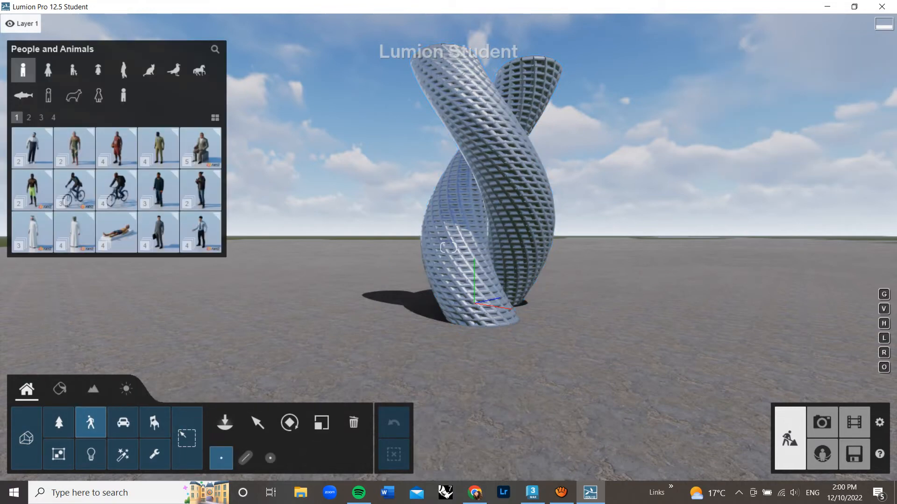
click(116, 147)
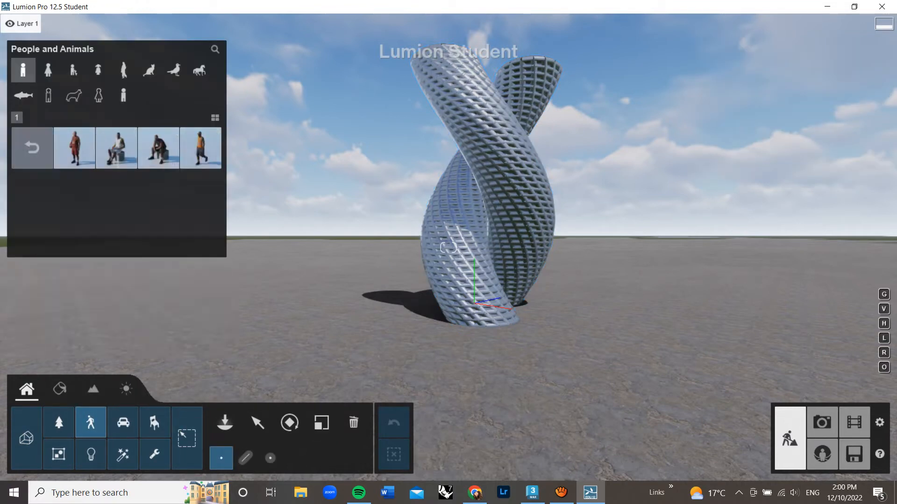
click(74, 148)
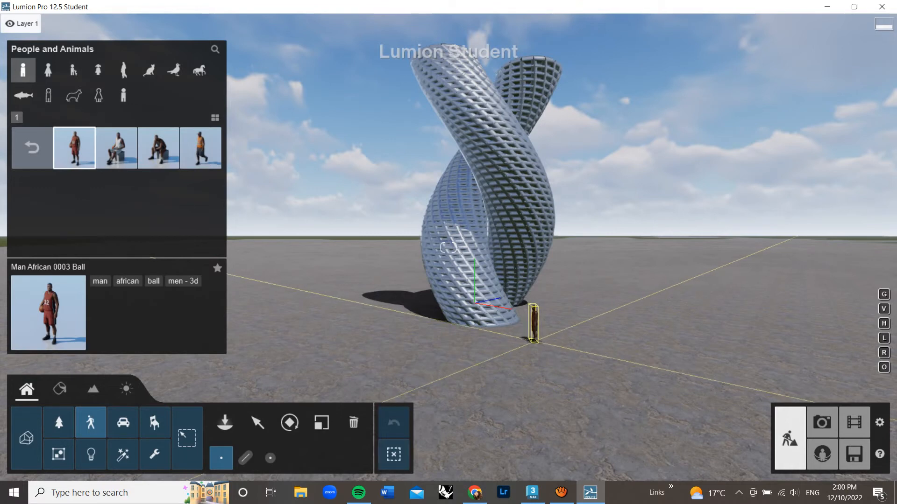
click(534, 342)
click(467, 345)
click(414, 339)
click(345, 344)
click(388, 375)
click(479, 380)
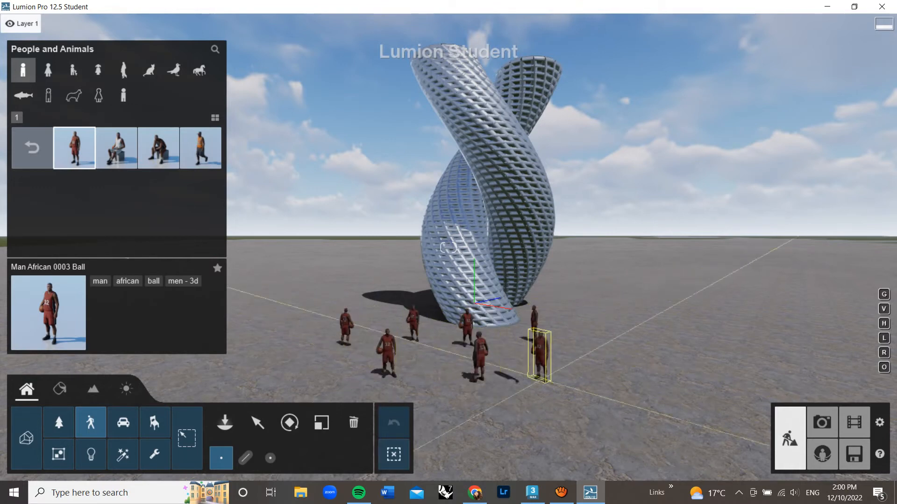
click(540, 379)
click(584, 410)
click(569, 384)
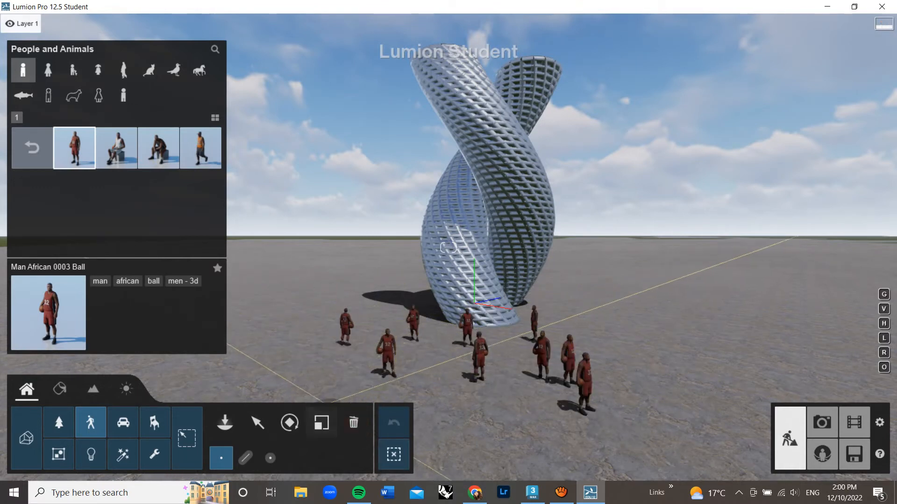
- Examine the move and size options for one of the placed basketball players
click(257, 423)
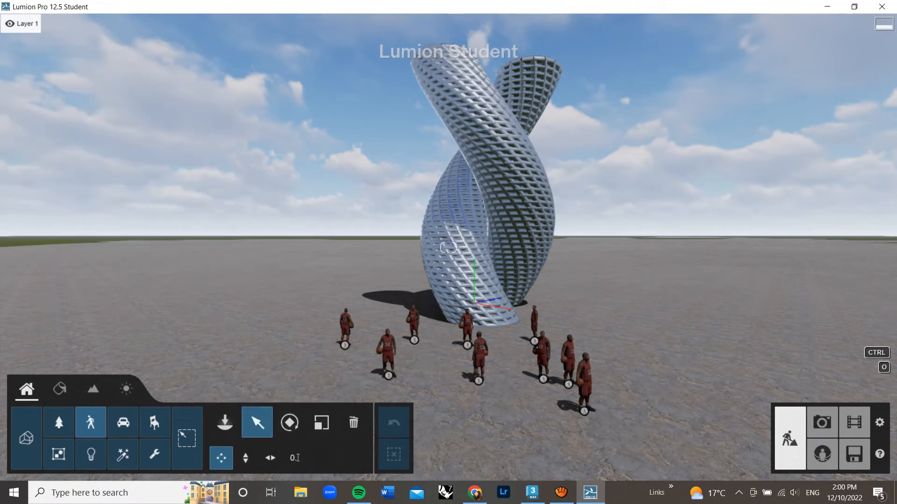
click(345, 344)
click(321, 422)
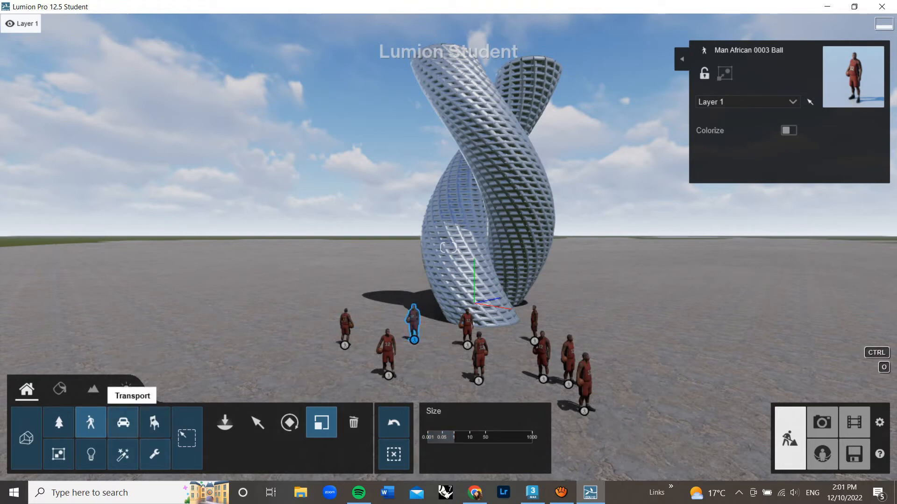
- Place two copies of Car 007 on the ground, one on each side of the twist tower
click(124, 423)
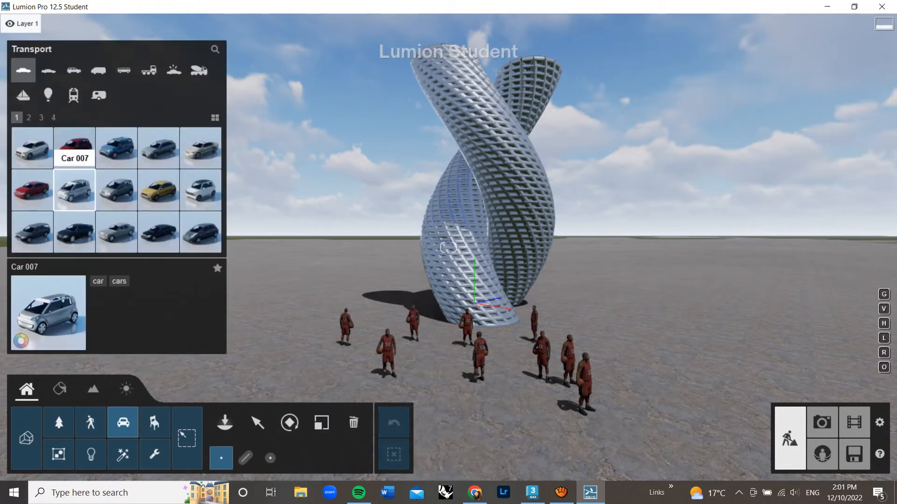
click(299, 289)
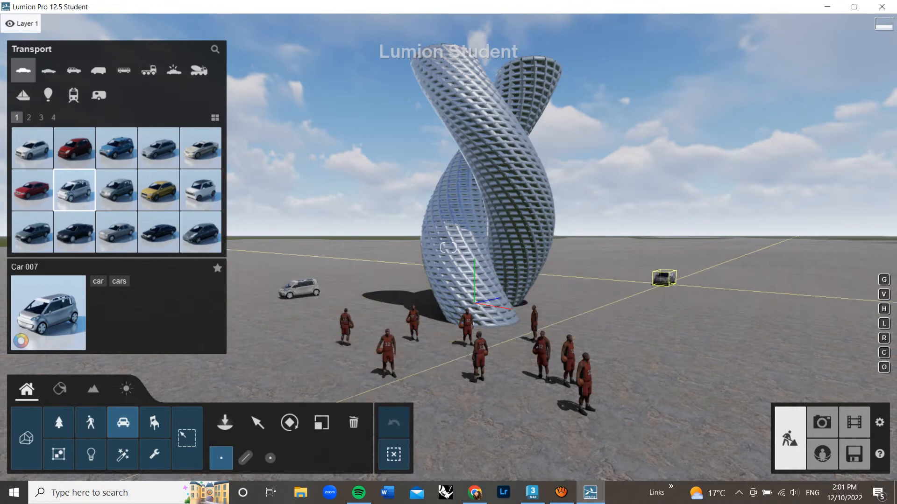
click(663, 277)
- Browse the boat, train and aircraft models, and the smoke, leaf and nature sound effects
click(23, 95)
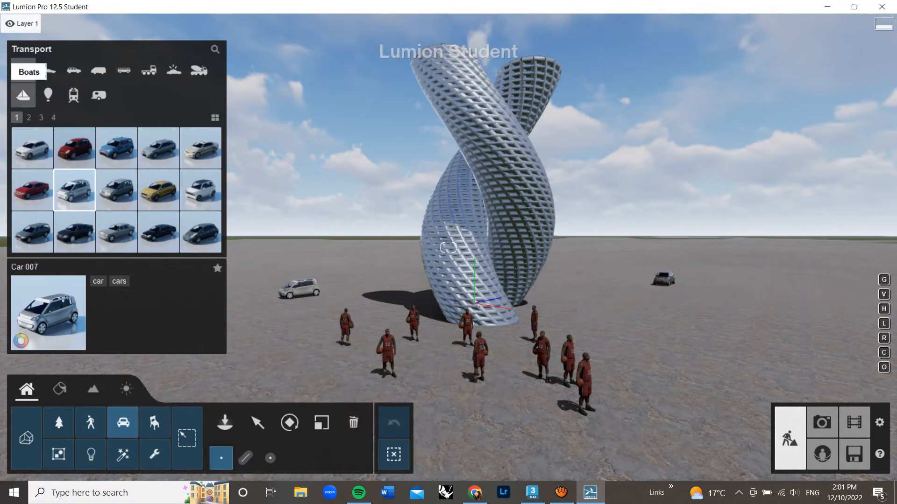
click(74, 95)
click(49, 95)
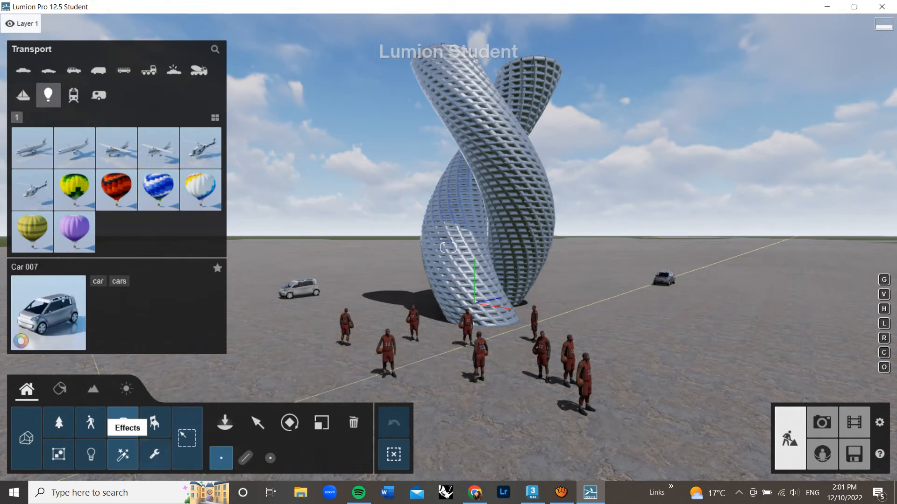
click(123, 454)
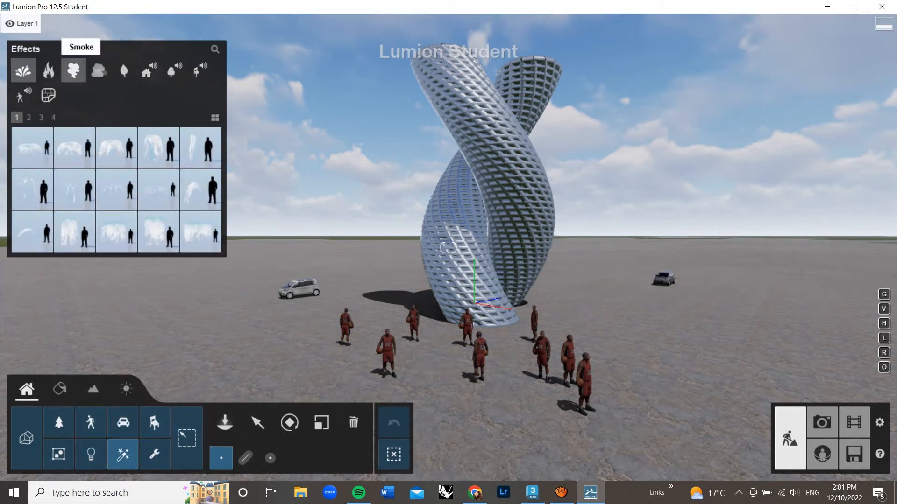
click(73, 70)
click(124, 70)
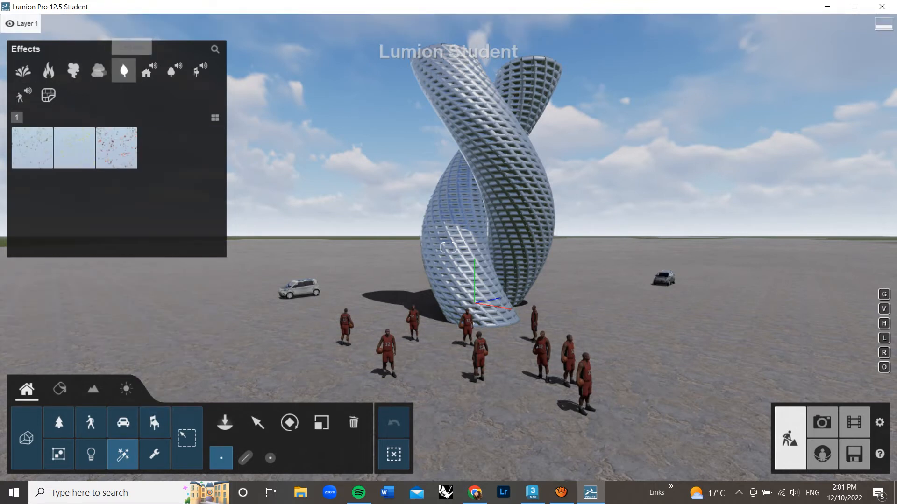
click(174, 70)
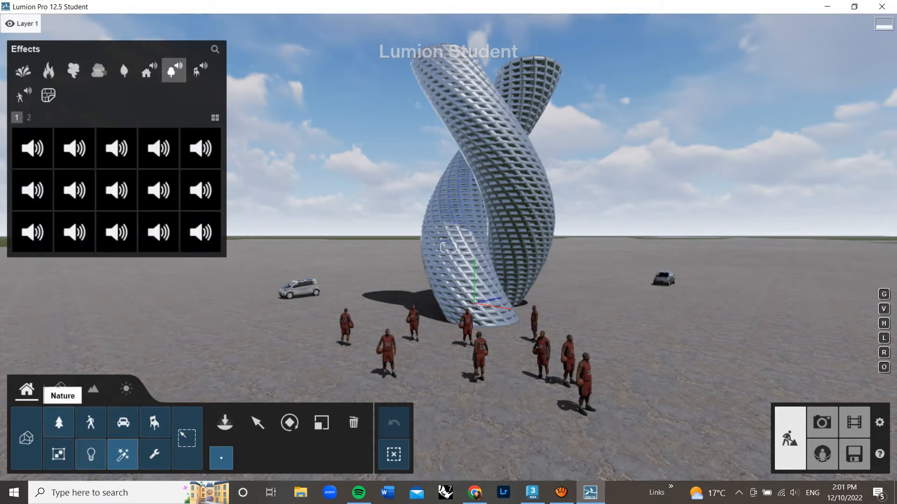
- Place three Acacia RT trees around the twist tower, one beside the silver car and two on the opposite side
click(59, 423)
click(32, 148)
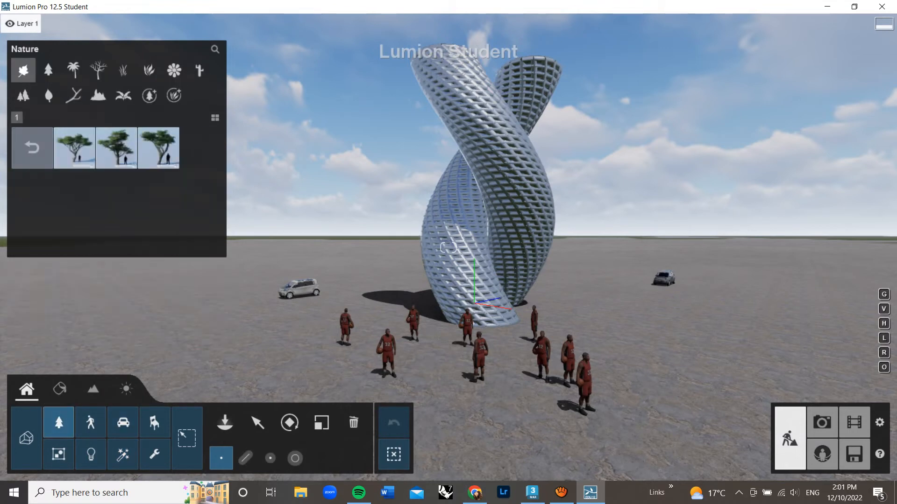
mouse_move(74, 148)
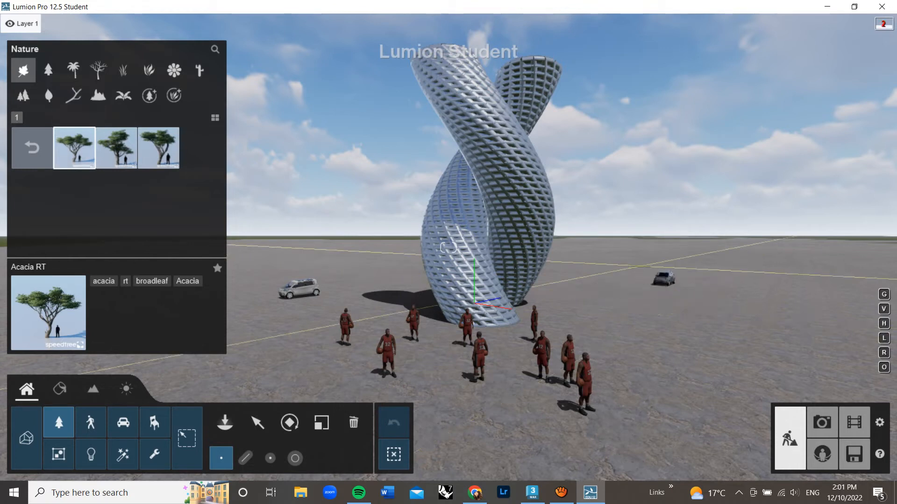
click(632, 294)
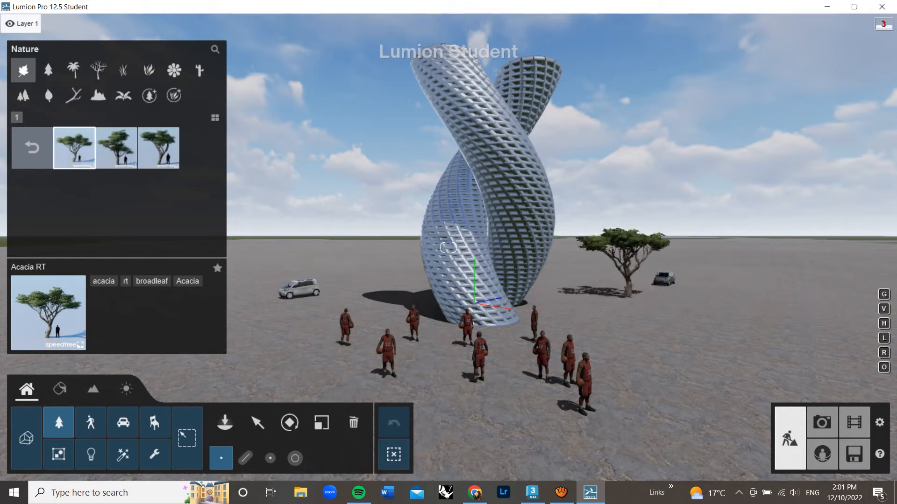
click(335, 293)
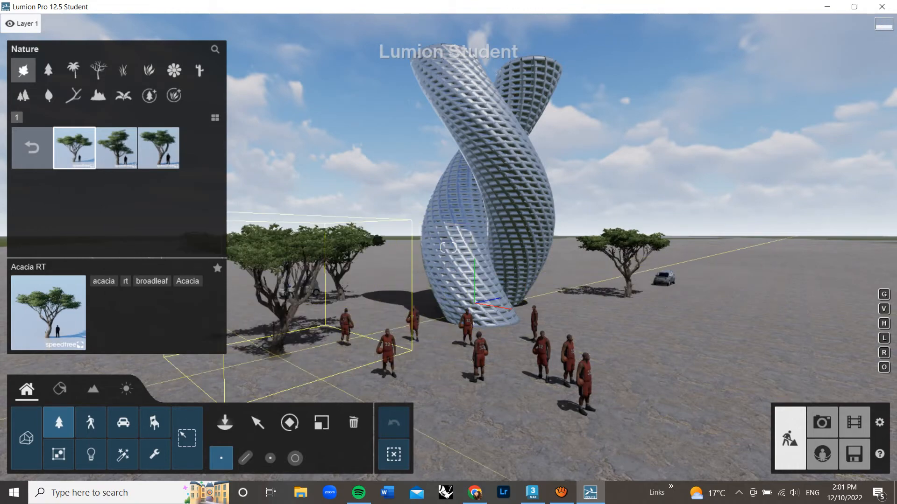
click(568, 270)
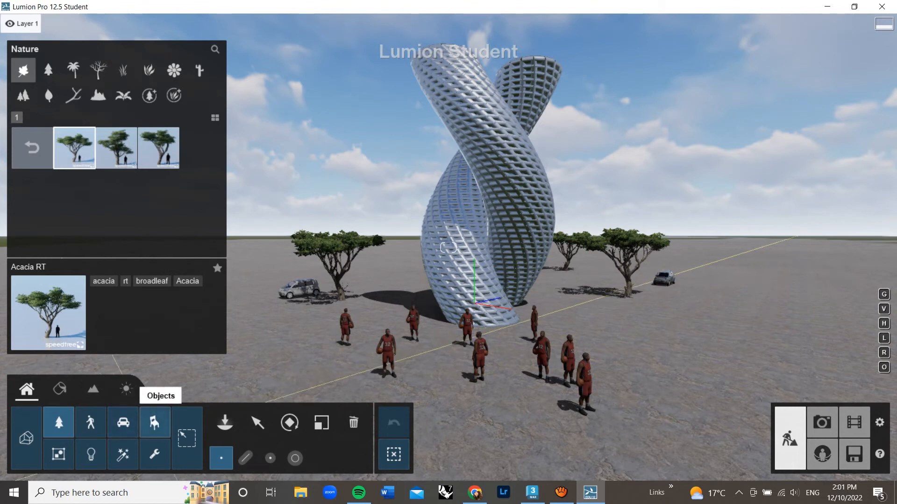
key(Escape)
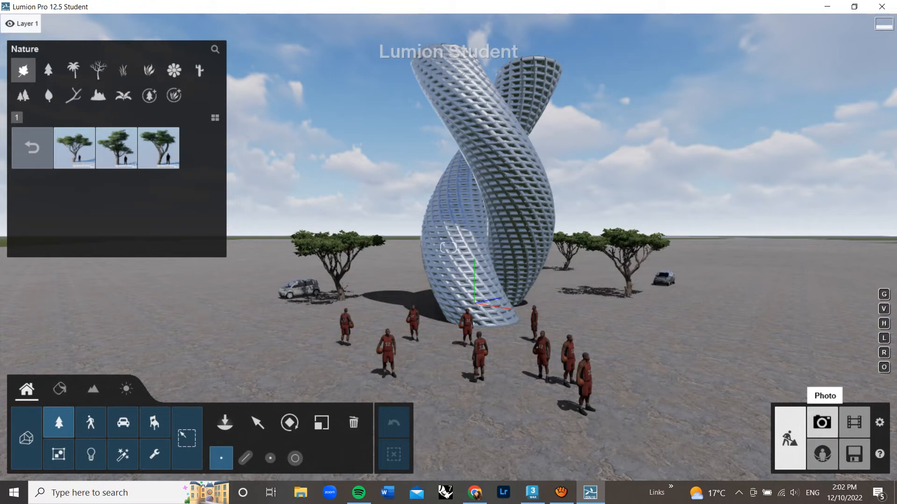
- Start recording a movie in the first clip slot and capture the current front view as the first camera keyframe
click(854, 422)
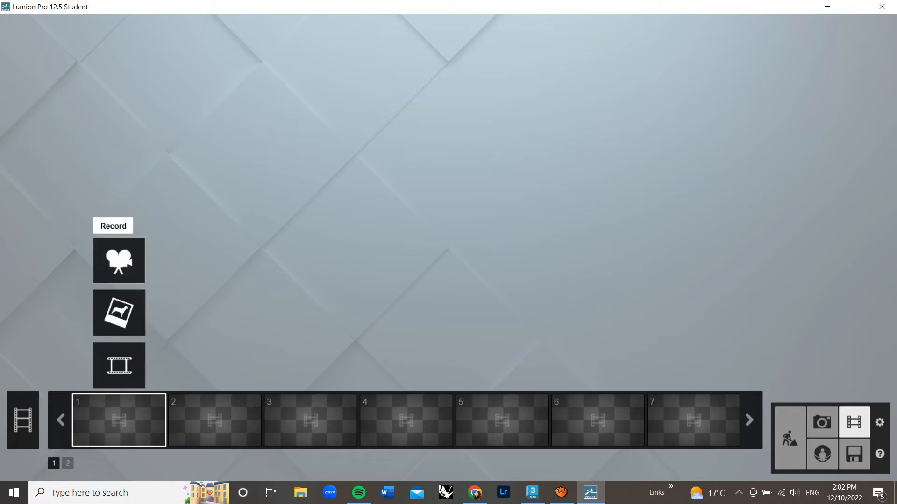
click(119, 260)
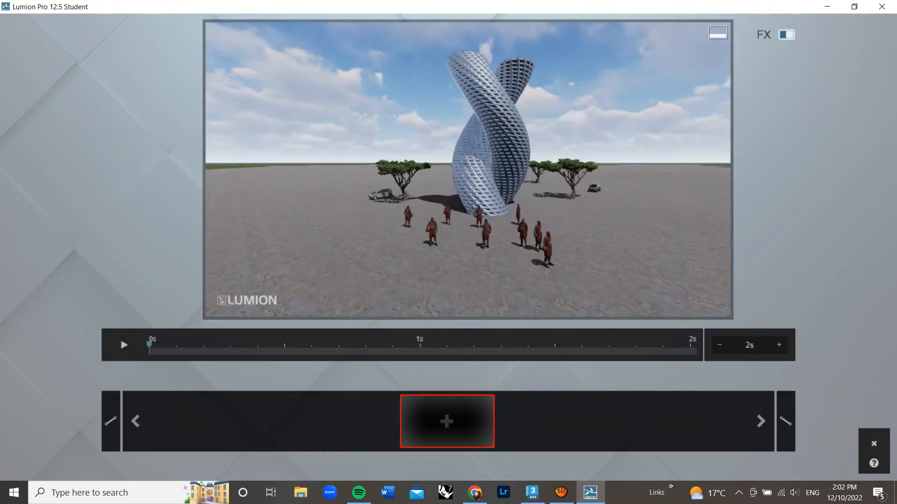
click(448, 421)
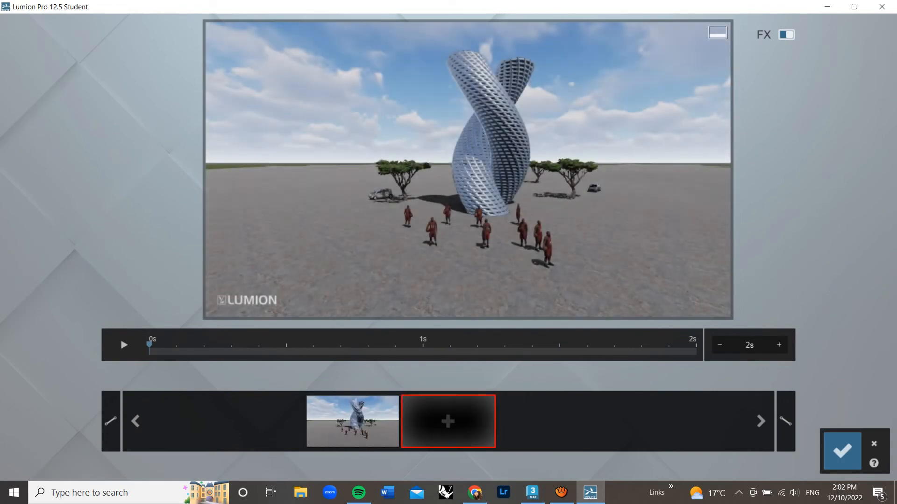
- Capture a second camera keyframe close to the tower and a third nearer one looking up past it toward the sky
mouse_move(617, 292)
mouse_move(617, 291)
right_down()
mouse_move(644, 293)
mouse_move(638, 280)
mouse_move(603, 292)
right_up()
key(d)
key(w)
click(447, 422)
key(w)
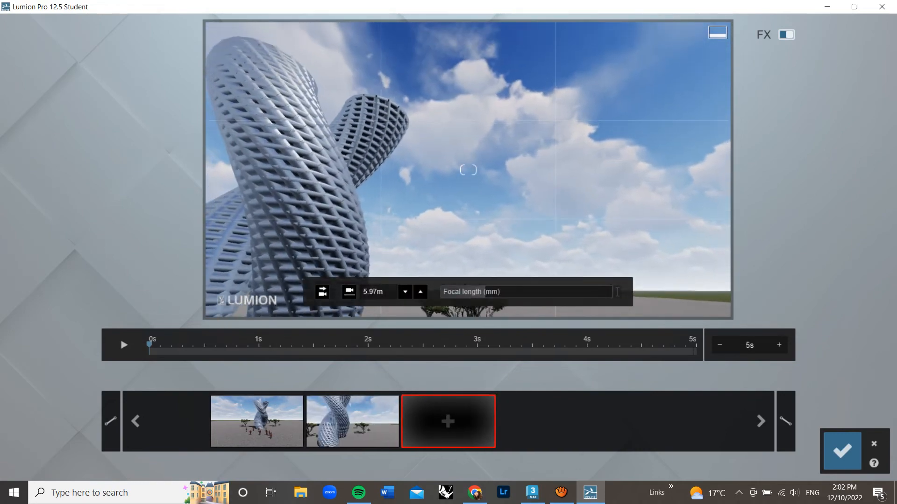
click(448, 421)
- Capture a fourth camera keyframe from a raised viewpoint about 16 m high, looking down on the whole tower and its shadow
key(w)
right_drag(467, 187, 495, 187)
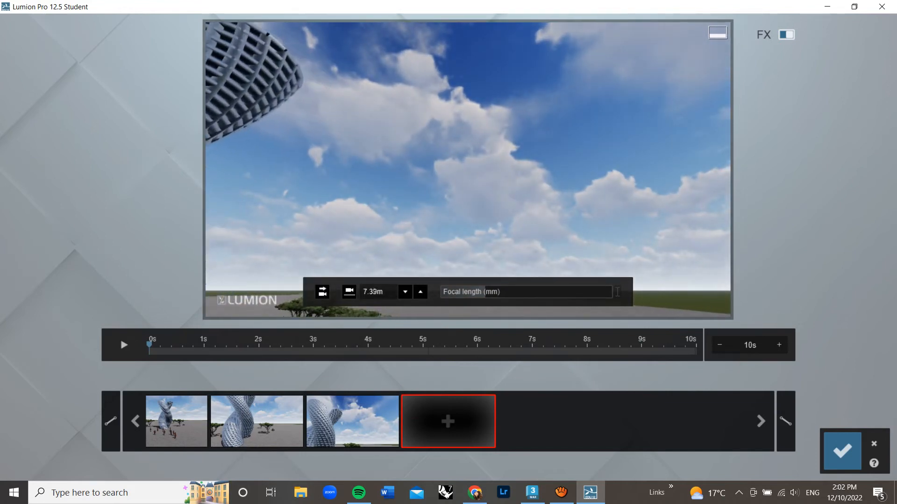
key(w)
right_drag(467, 187, 444, 204)
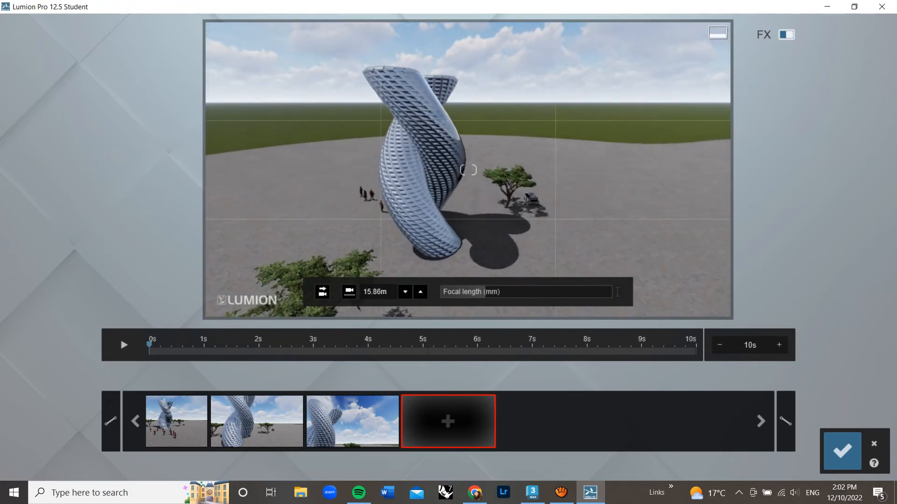
click(447, 421)
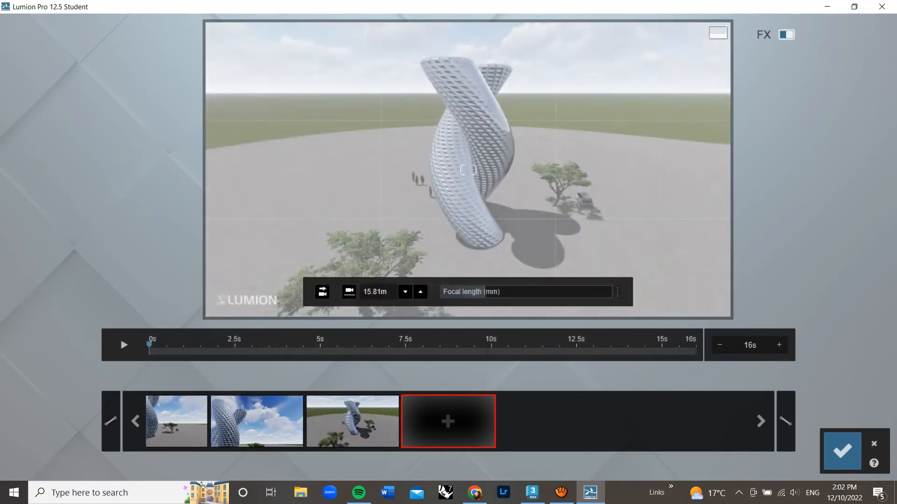
- Capture a fifth camera keyframe from another side, showing the full tower with acacia trees around it
key(w)
right_drag(467, 187, 425, 175)
key(s)
click(448, 421)
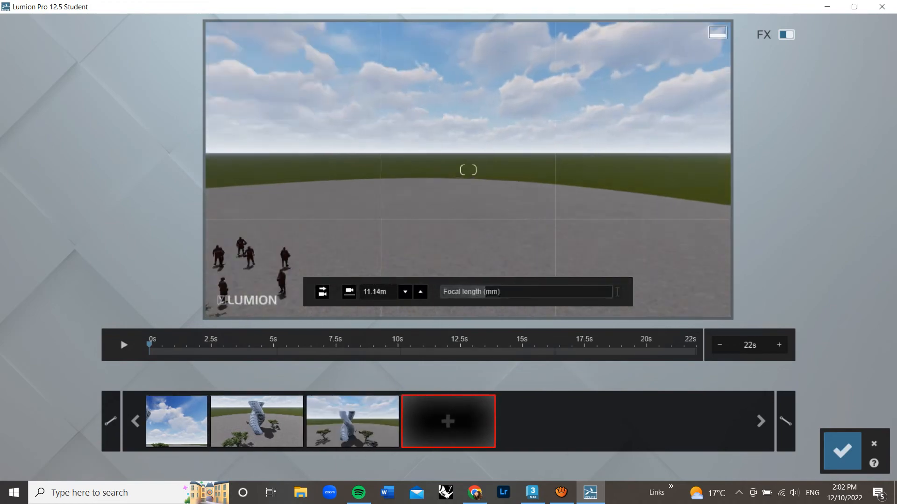
- Capture a sixth camera keyframe with the tower, car and people from about 11 m high, and a seventh closer one from about 12.57 m
right_drag(468, 170, 350, 162)
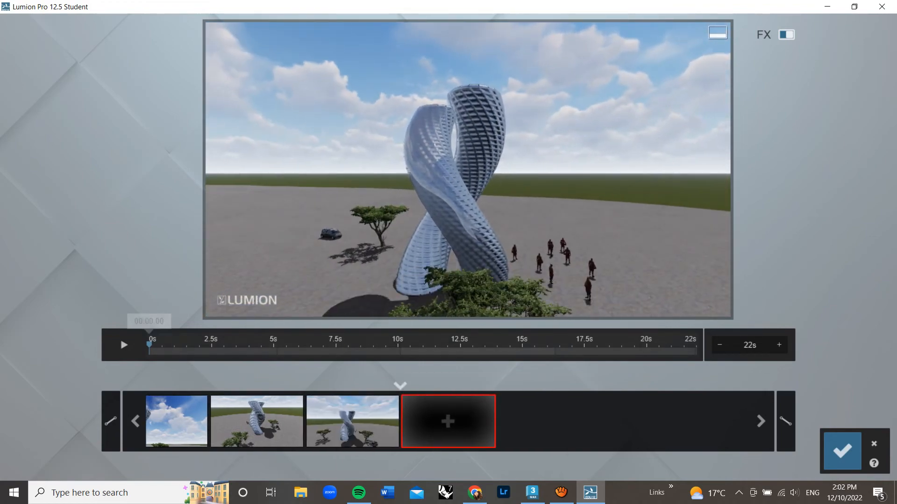
click(448, 422)
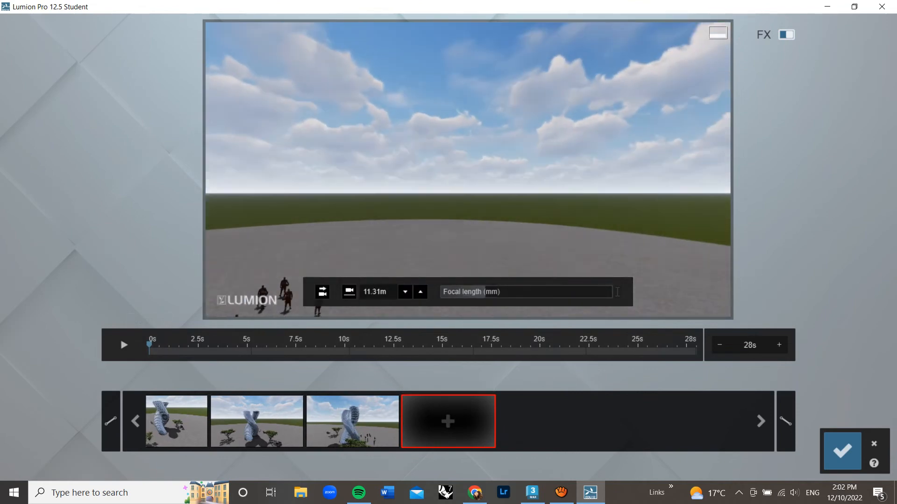
key(w)
right_drag(468, 170, 355, 191)
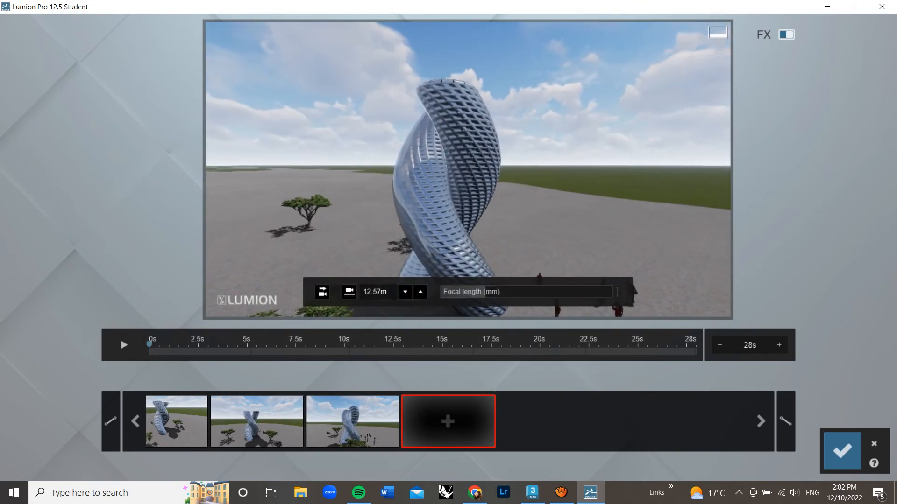
click(448, 421)
- Capture an eighth camera keyframe from a raised viewpoint further around the tower, with a tree and its shadow beside it
key(w)
right_drag(468, 170, 607, 170)
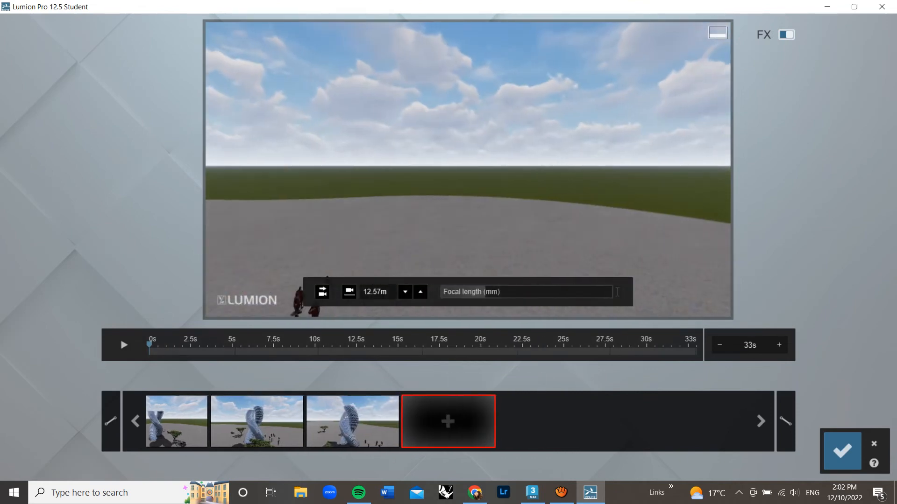
key(w)
right_drag(467, 170, 309, 164)
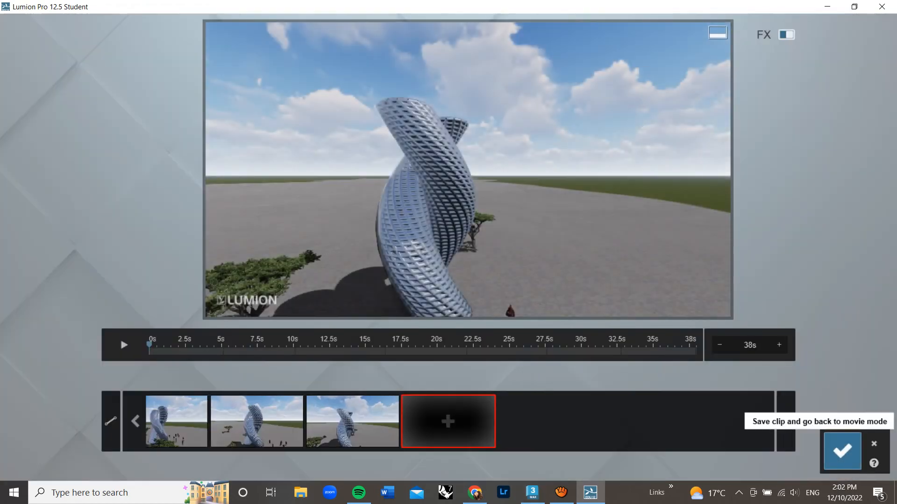
- Save the recorded clip and play back the camera fly-around before returning to build mode
click(842, 451)
click(29, 348)
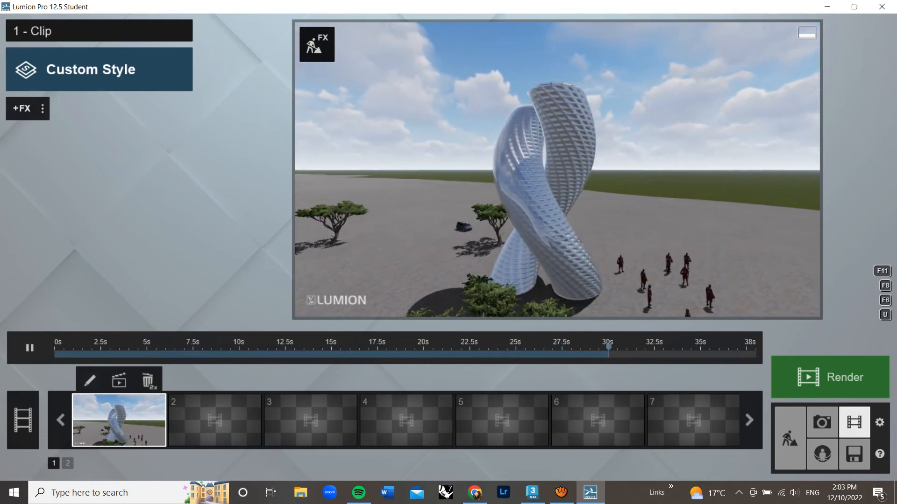
click(789, 439)
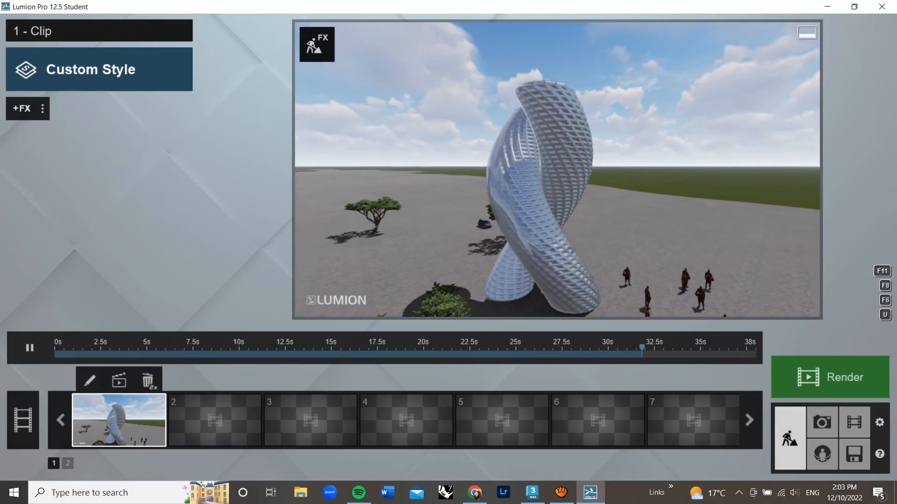
- Examine the scene at ground level around the tower, including the groups of people, the car and the acacia trees
key(s)
key(a)
mouse_move(448, 248)
right_down()
mouse_move(497, 341)
mouse_move(460, 248)
right_up()
key(w)
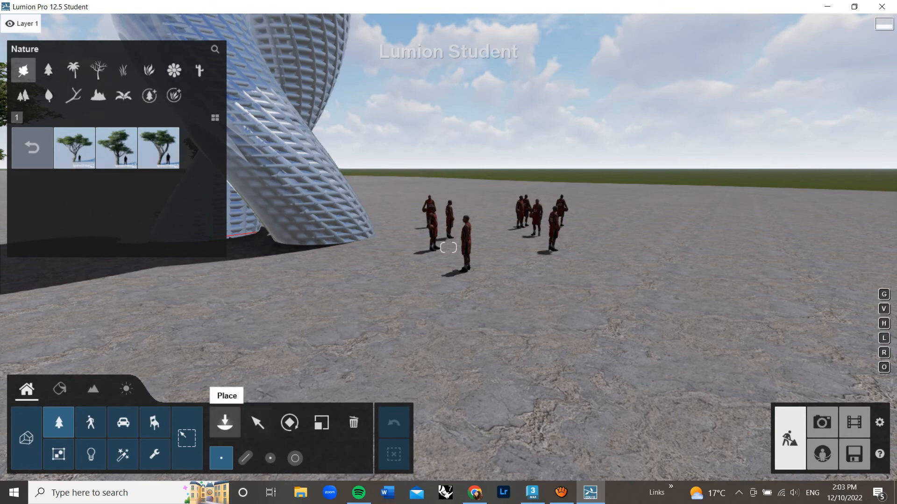
click(257, 423)
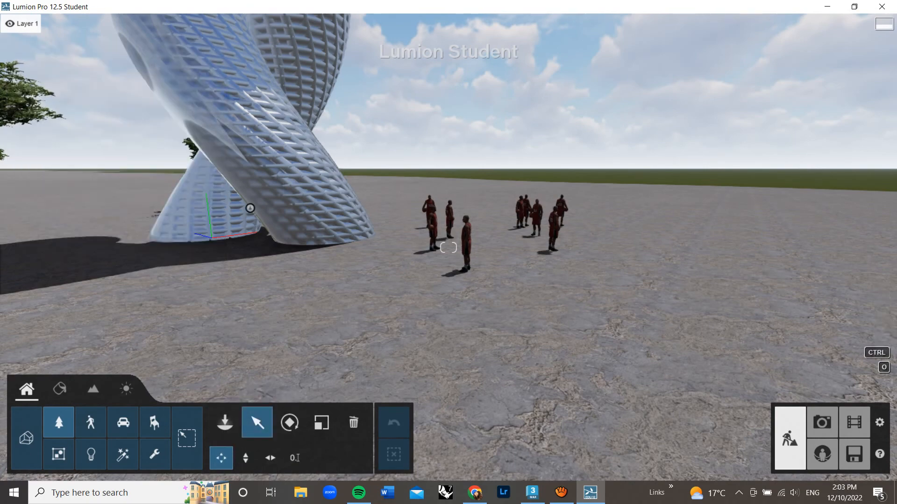
click(60, 389)
right_drag(299, 281, 187, 238)
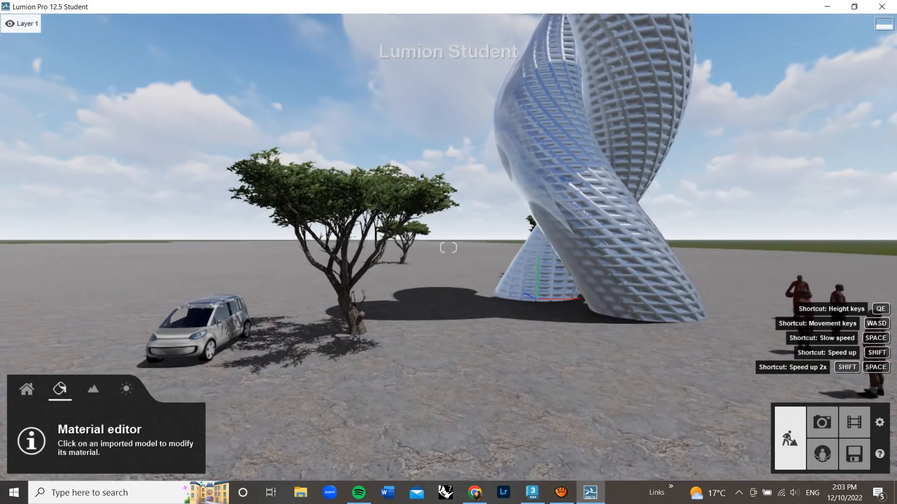
key(s)
right_drag(448, 247, 439, 293)
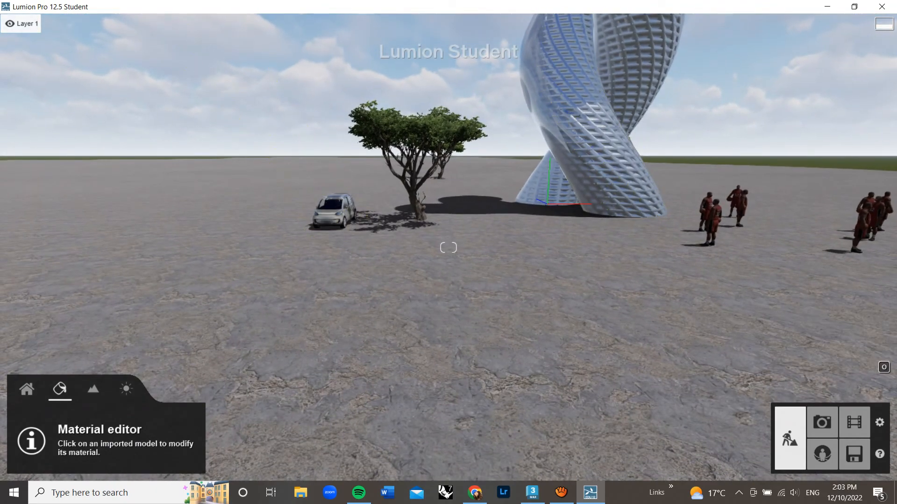
key(s)
- Frame an upward close view of the tower's curved top against the sky and store it in the first photo slot
right_drag(448, 247, 446, 152)
key(w)
key(q)
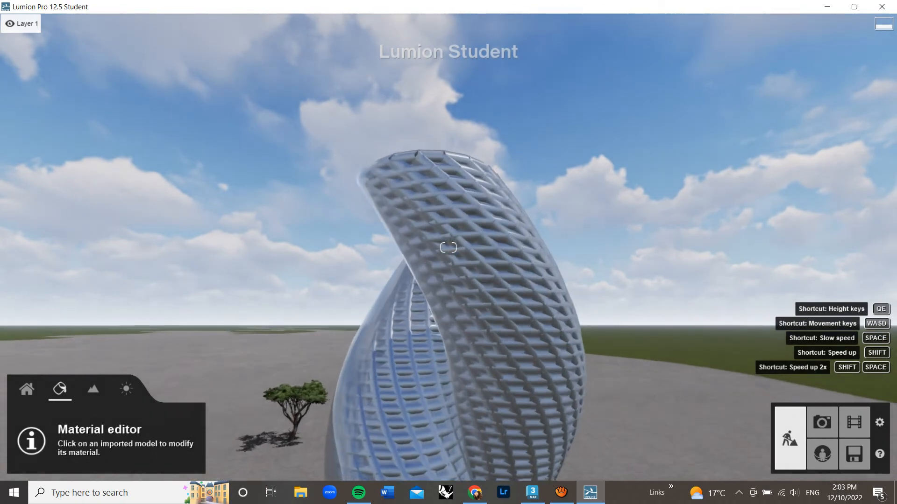
key(w)
right_drag(448, 247, 449, 183)
key(s)
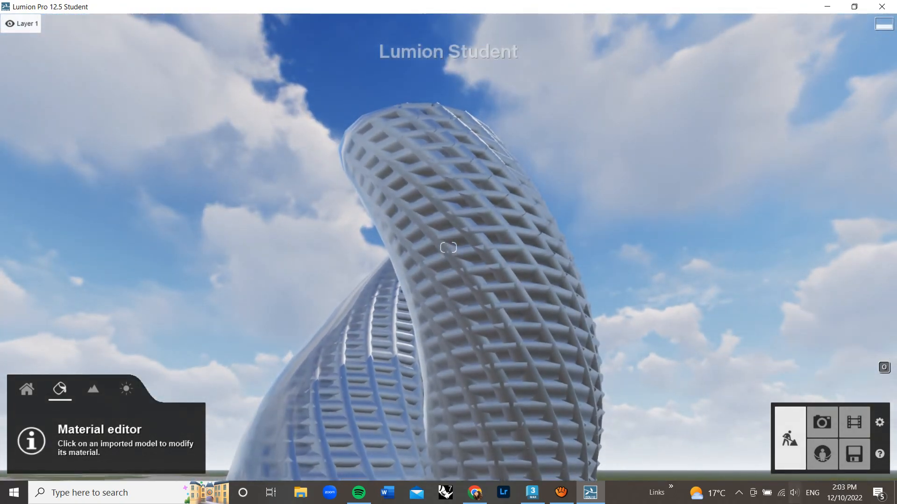
click(822, 422)
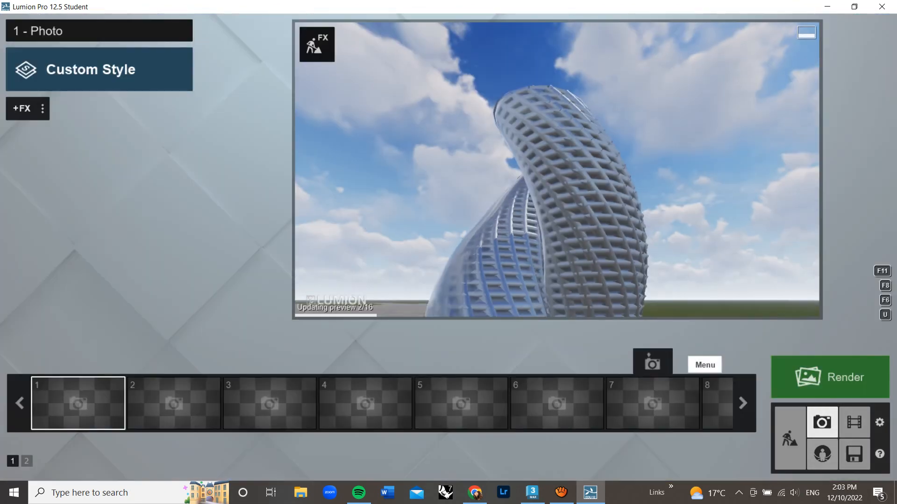
click(78, 363)
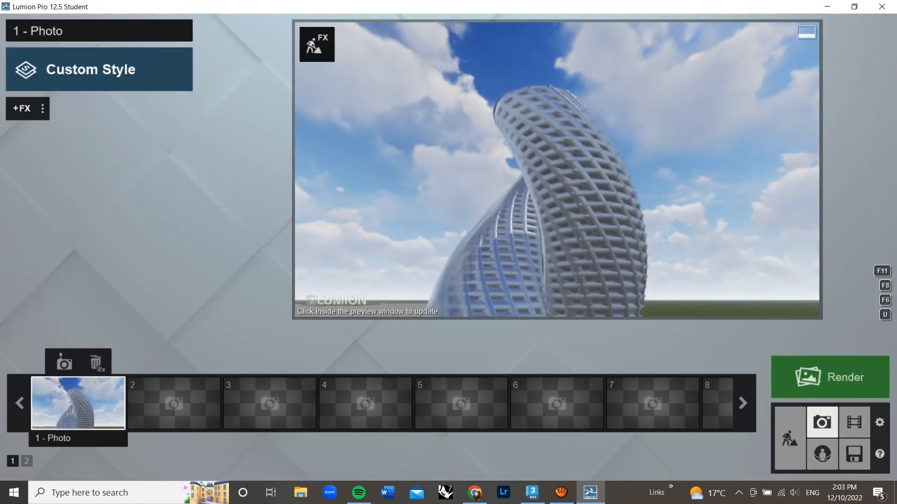
- Render the current shot at Email size, 1280x720, and save it to the Desktop as the JPG file dffs
mouse_move(703, 290)
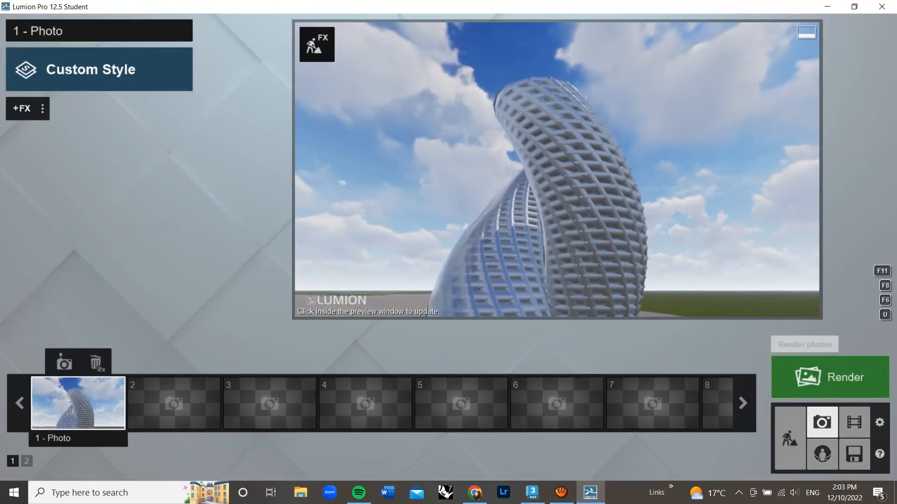
click(812, 381)
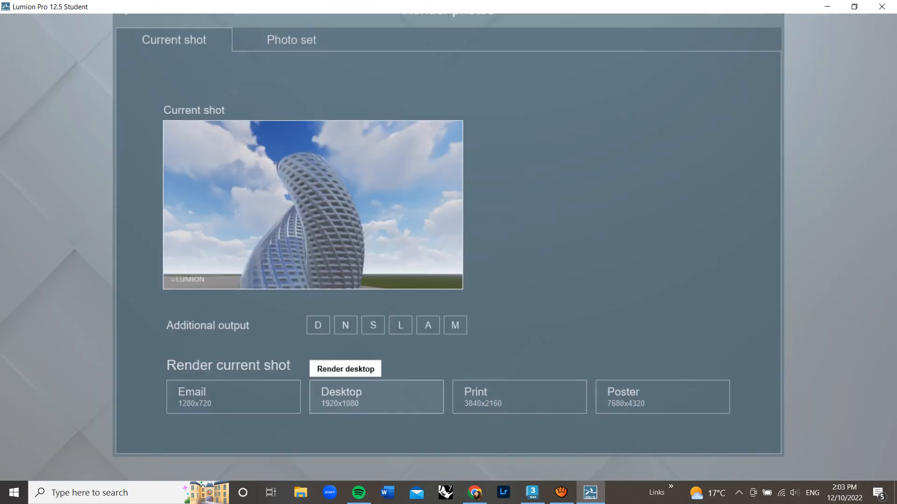
click(205, 397)
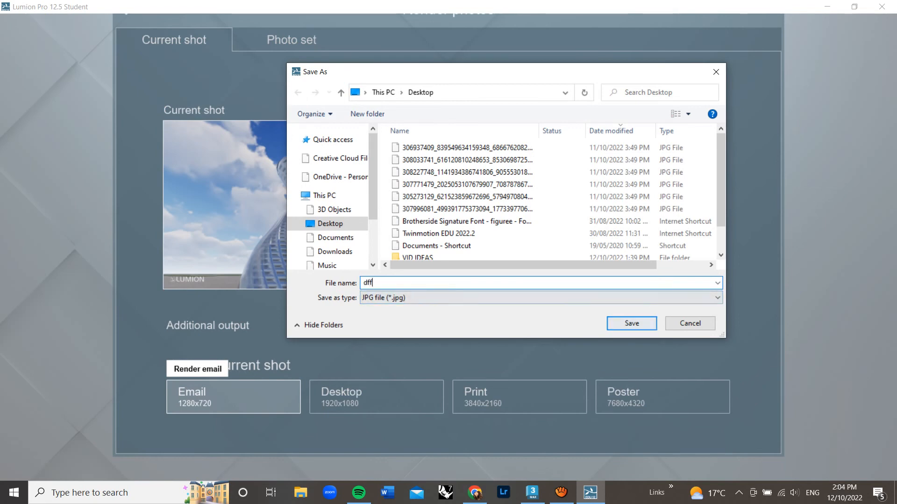
key(Return)
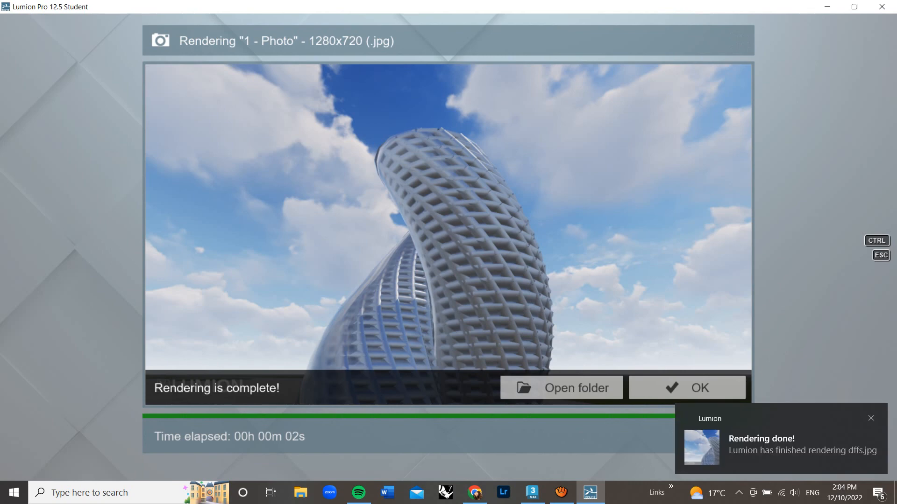
click(687, 388)
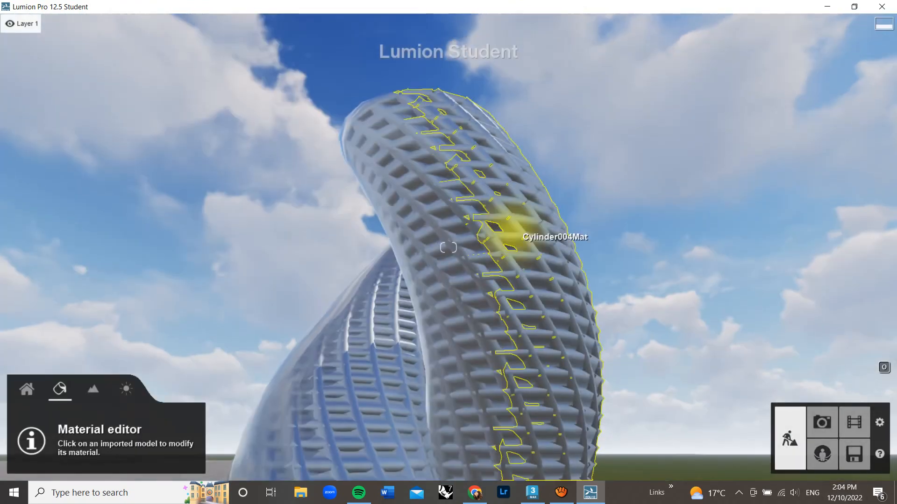
- View the whole tower with its surrounding trees and people from further back in build mode
right_drag(508, 235, 509, 299)
key(s)
key(s)
key(w)
key(w)
key(s)
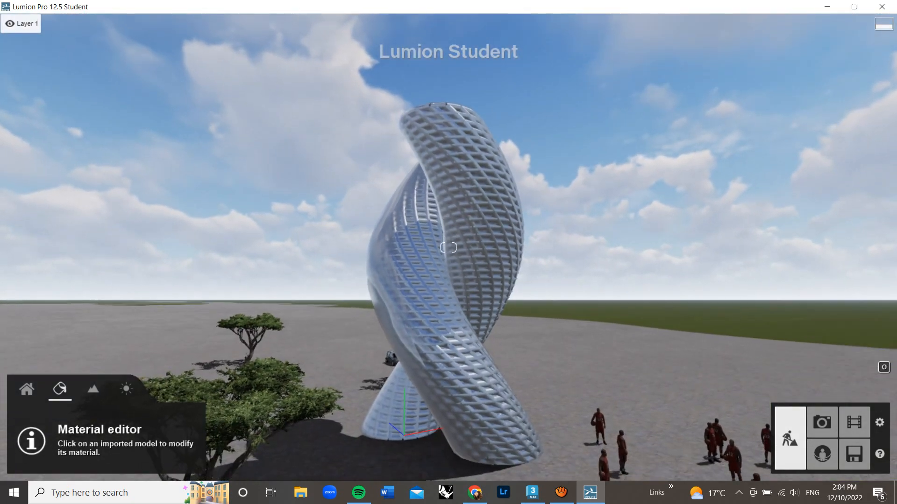